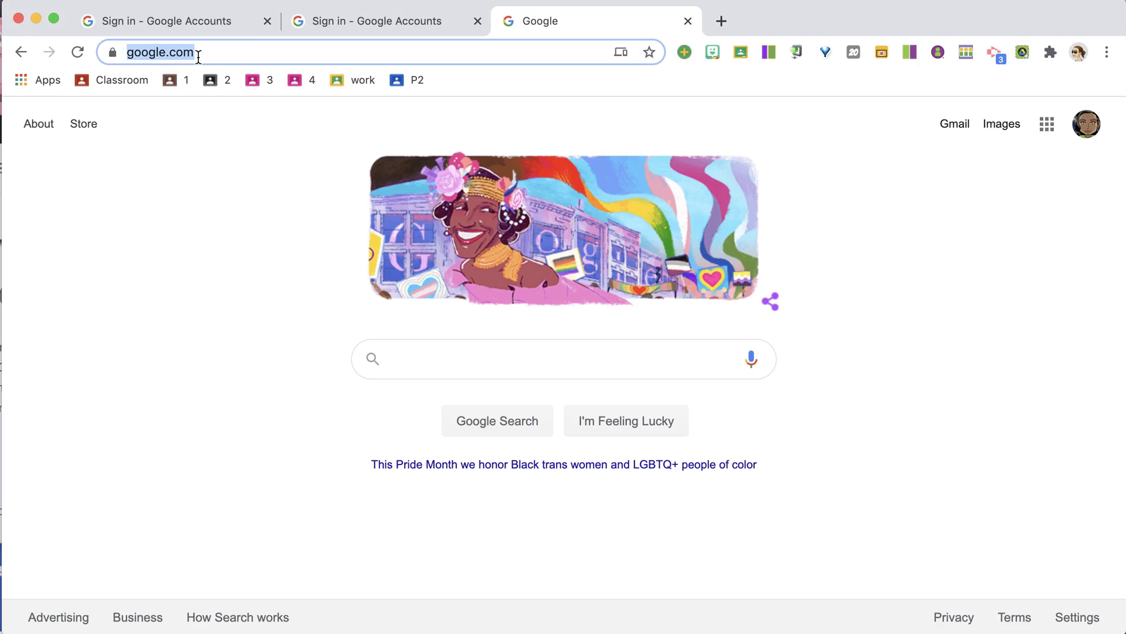
Go to classroom.google.com using the 'clas' address-bar suggestion
text(clas)
key(Return)
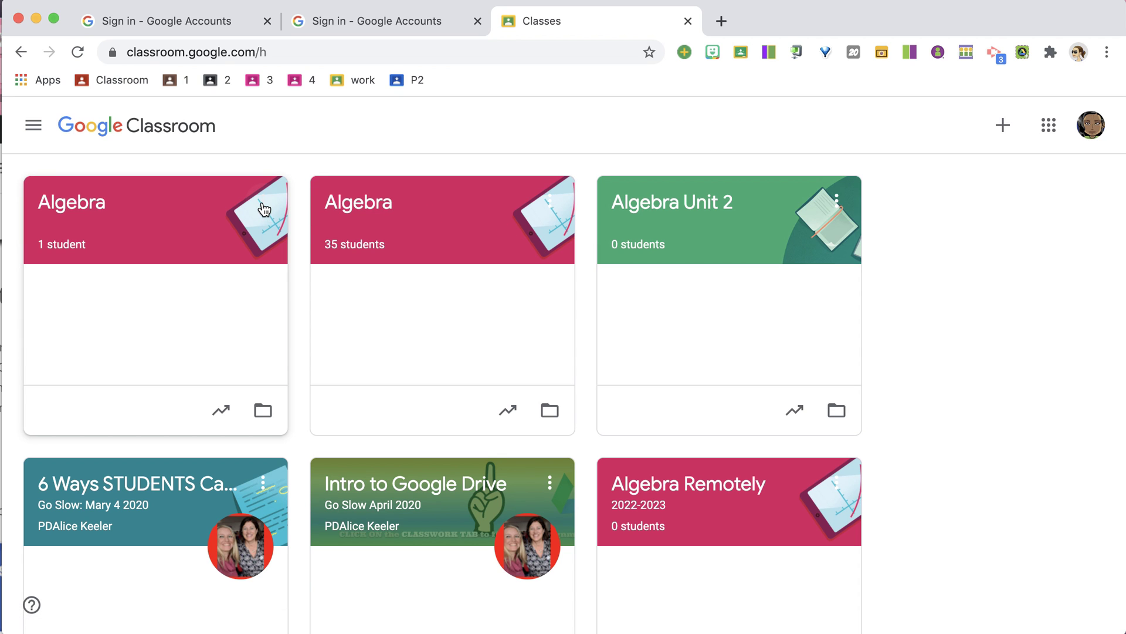
Archive the 35-student Algebra class from its card's options menu
click(838, 201)
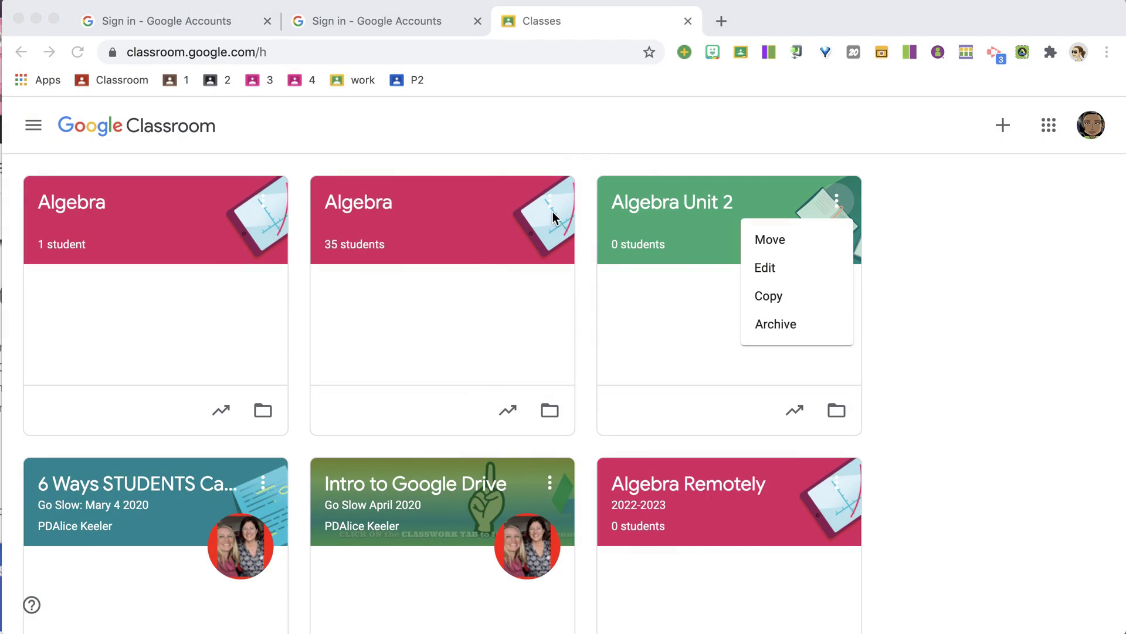
click(552, 212)
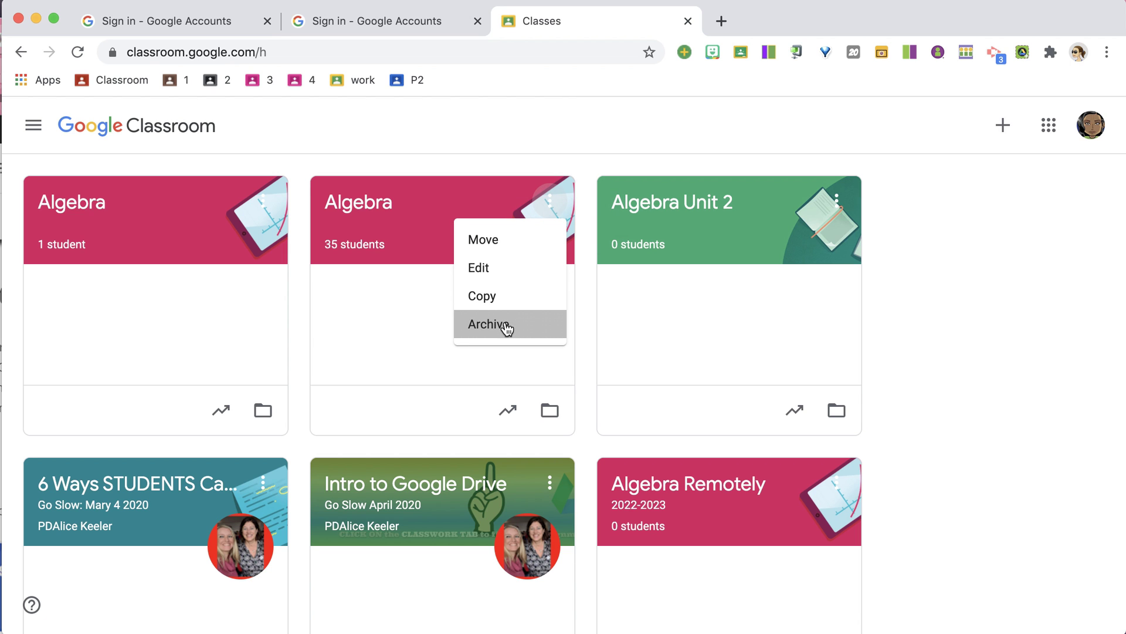
click(506, 329)
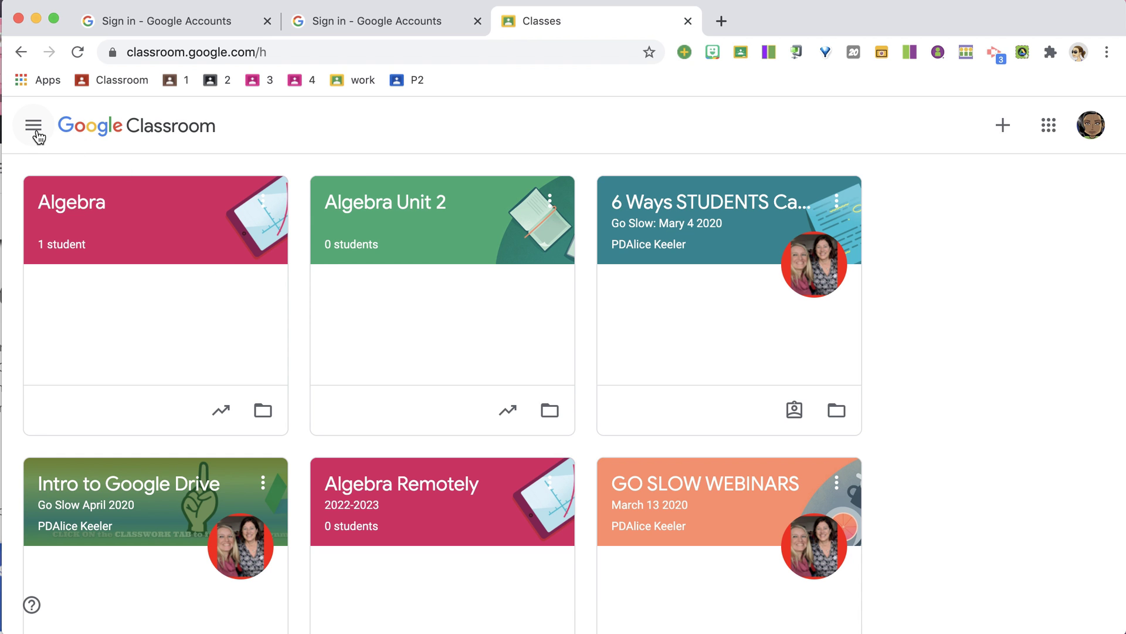
Go to the Archived classes page from the navigation drawer
click(36, 136)
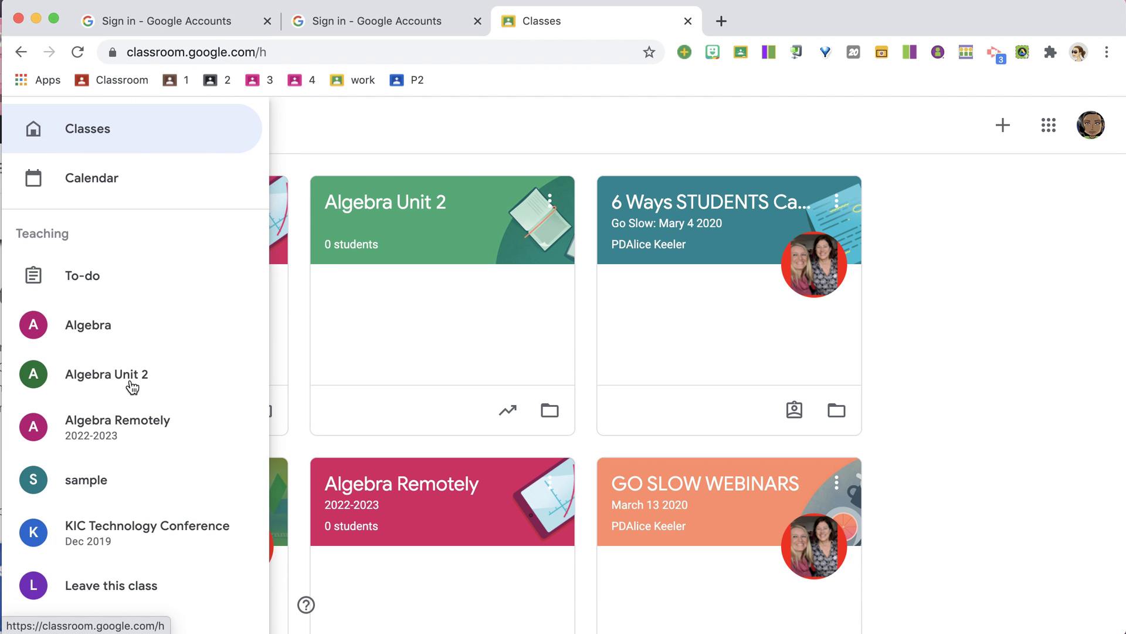
scroll(130, 386, down, 10)
scroll(131, 384, down, 5)
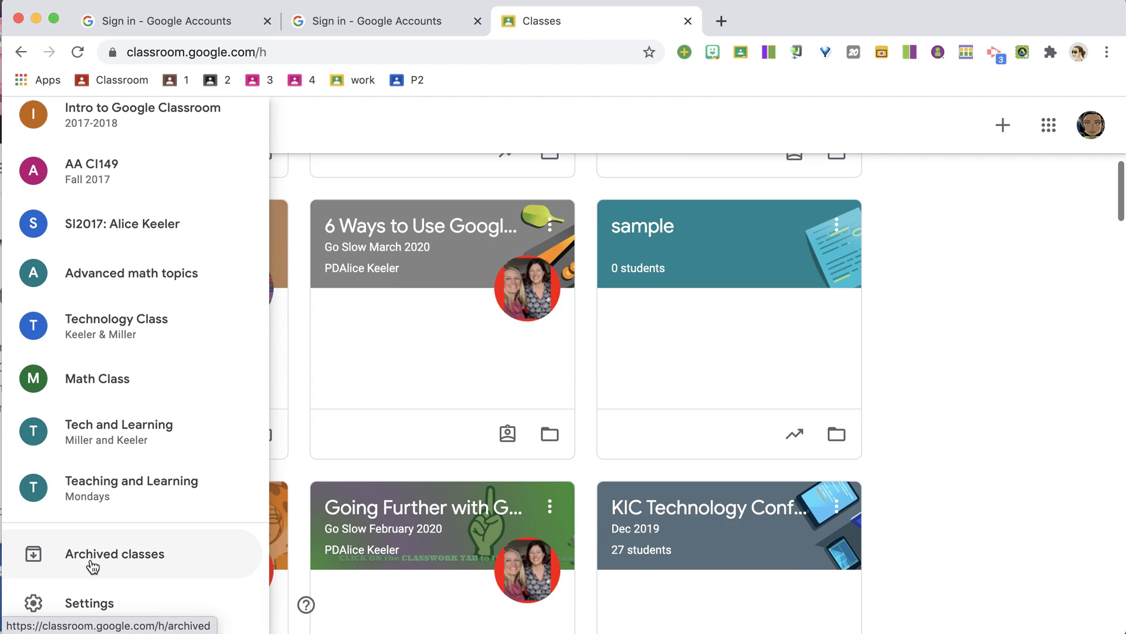
click(176, 565)
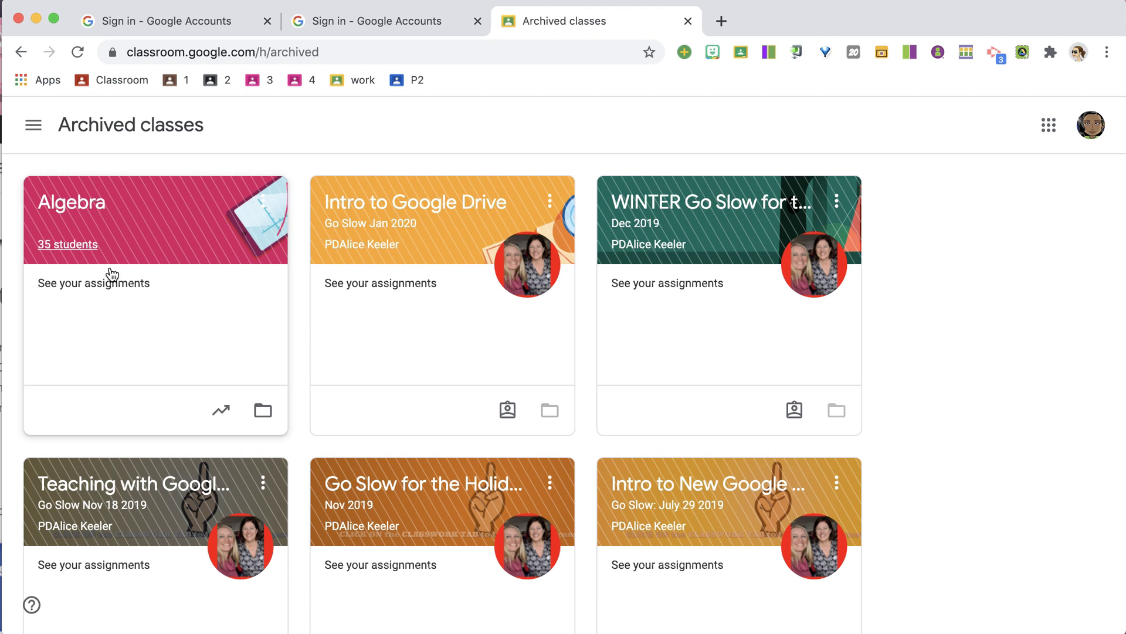
Check the options menu of the archived 35-student Algebra class
click(265, 204)
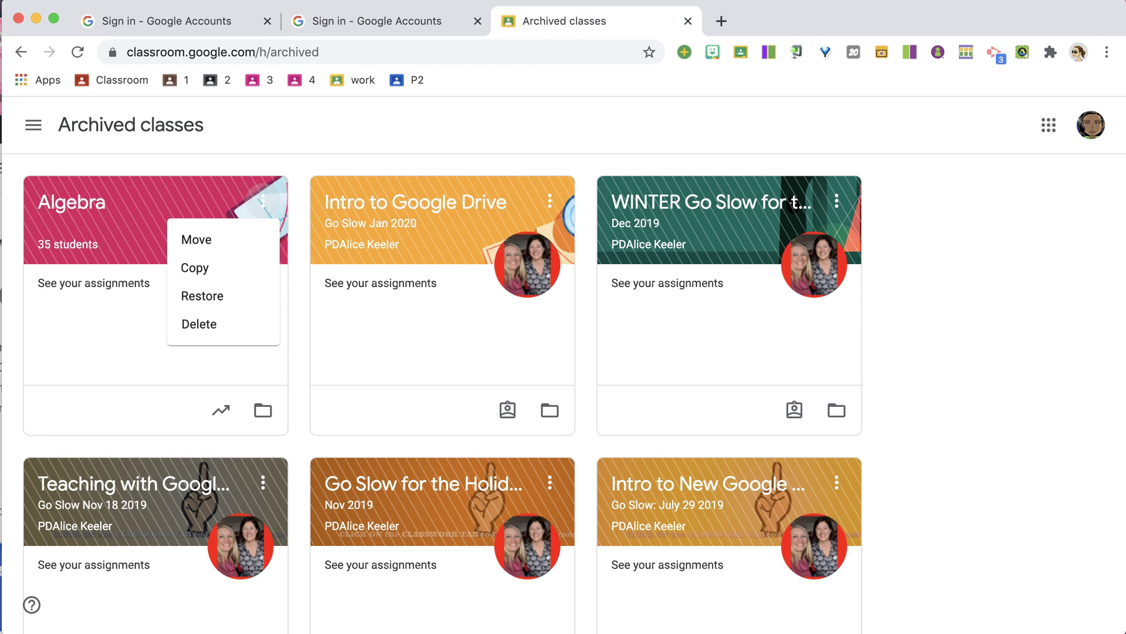
click(304, 391)
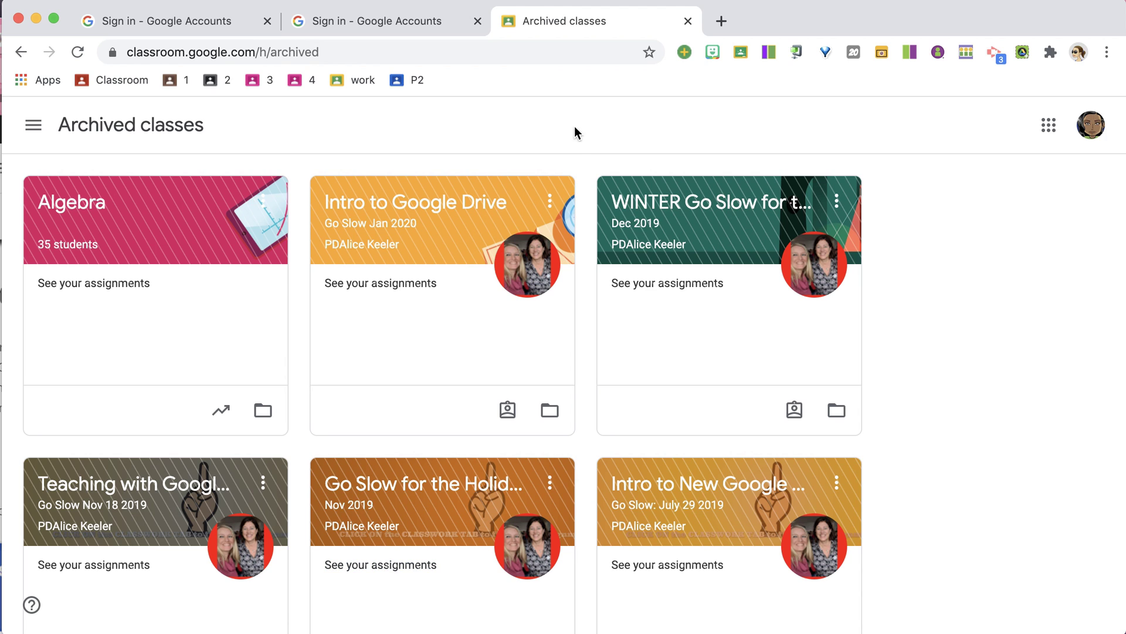
click(262, 202)
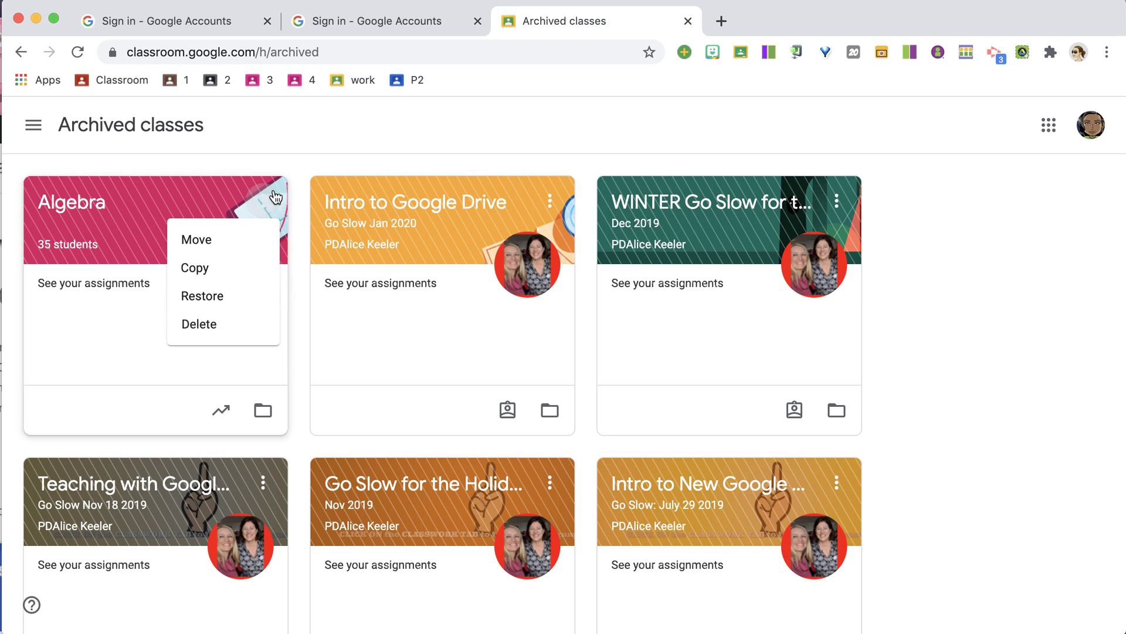
click(267, 159)
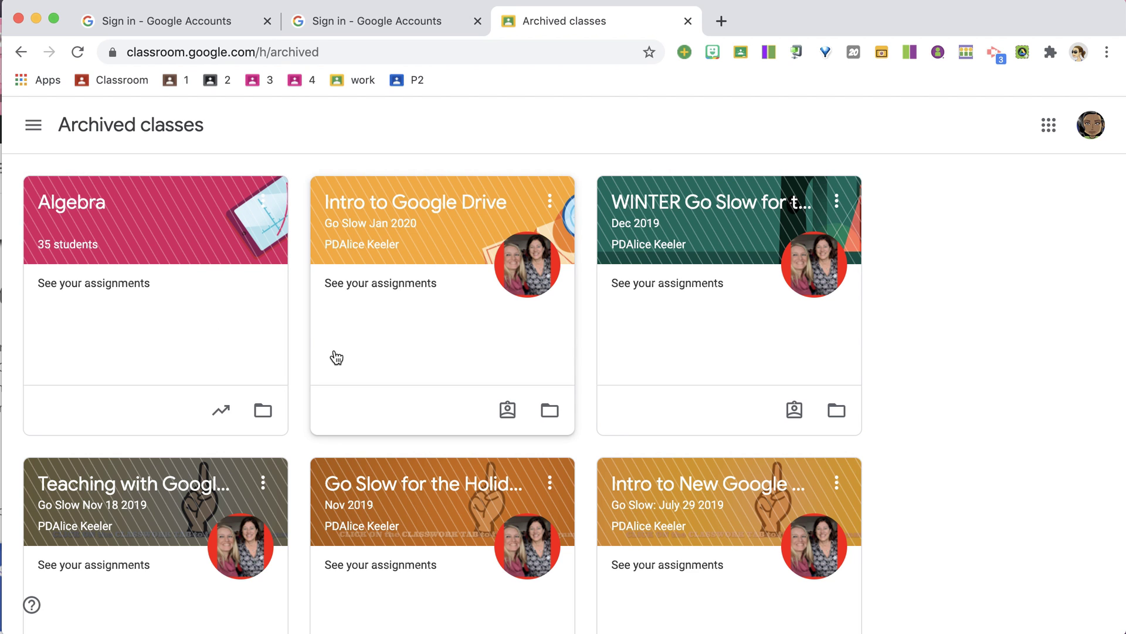
From the Classes page, create a class named 'Awesome Assignments Repository'
click(34, 126)
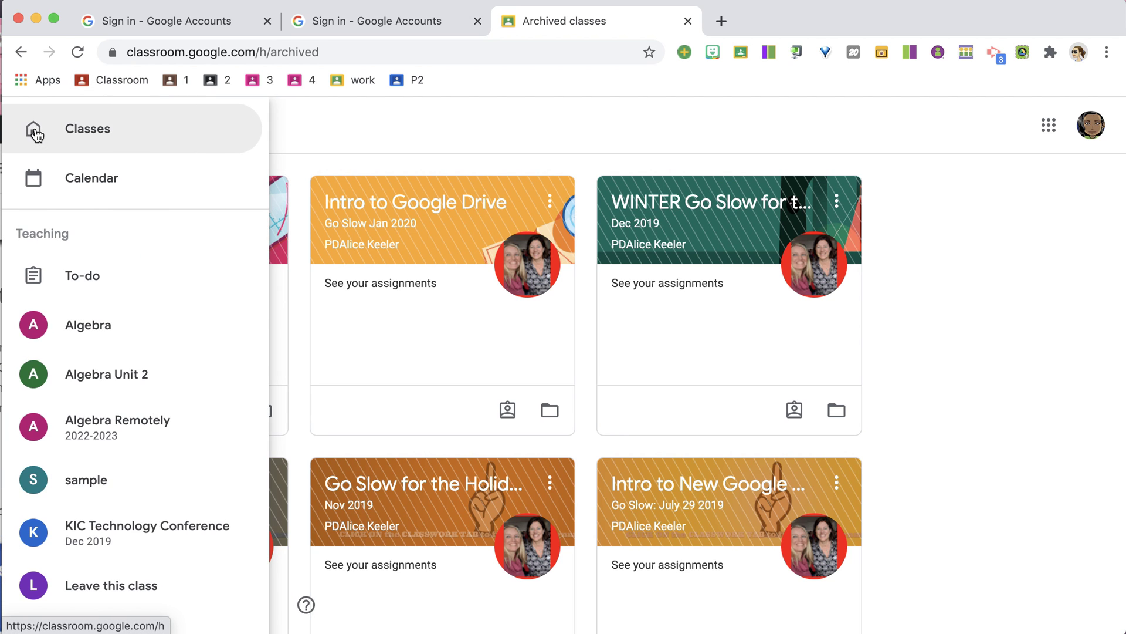
click(87, 130)
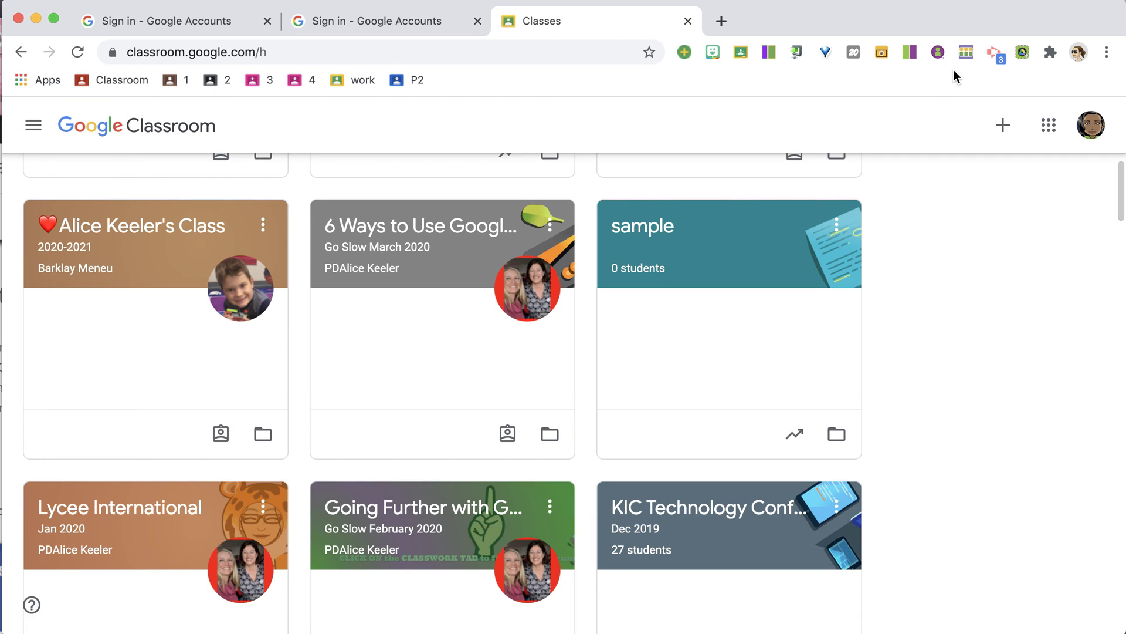
click(1000, 127)
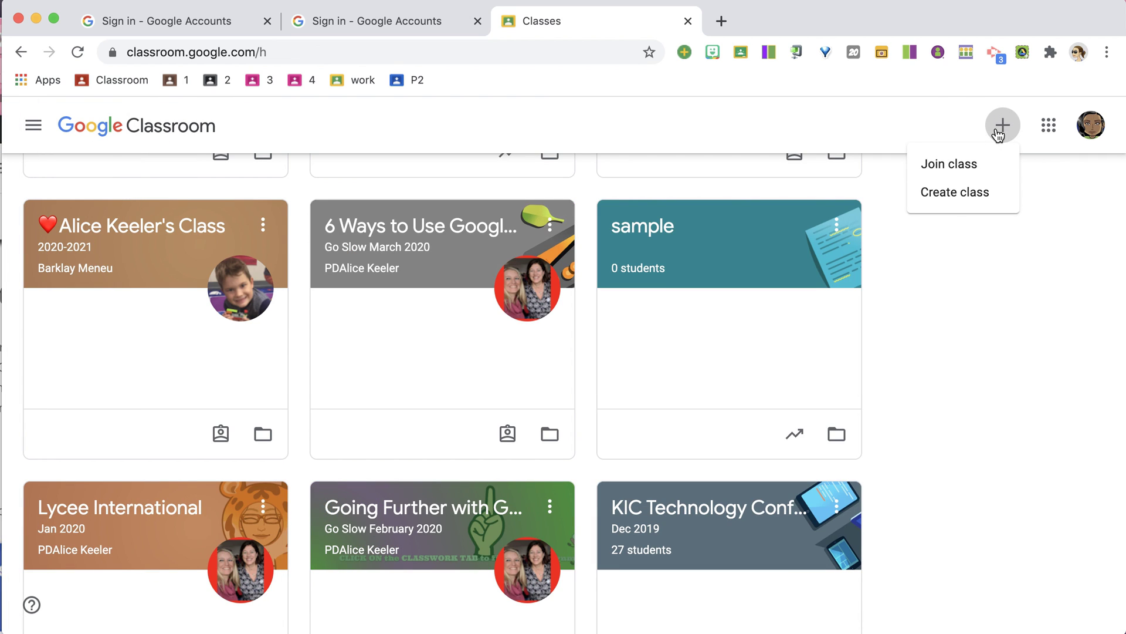
click(960, 196)
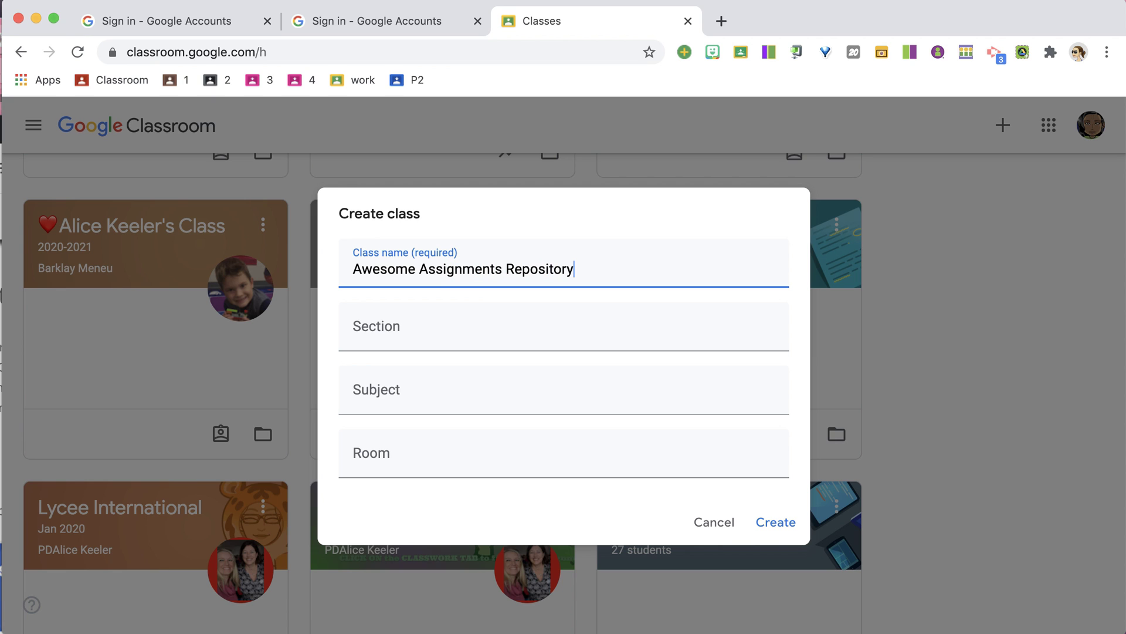
click(767, 523)
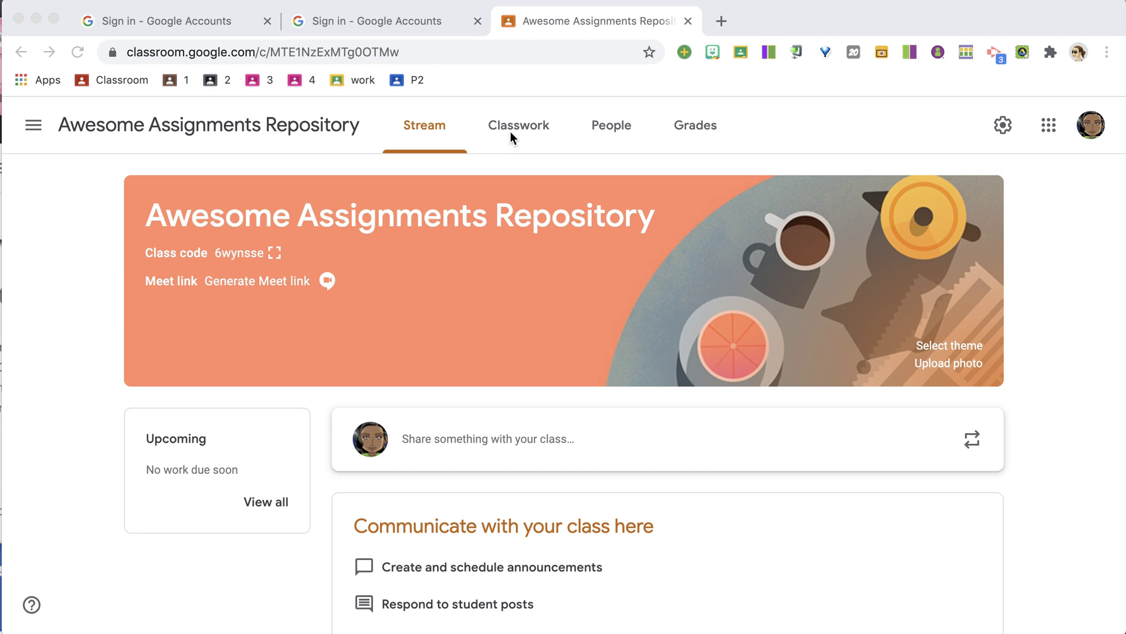
On Classwork, reuse #057 Write an Essay from Algebra (Archived) as a draft
click(511, 131)
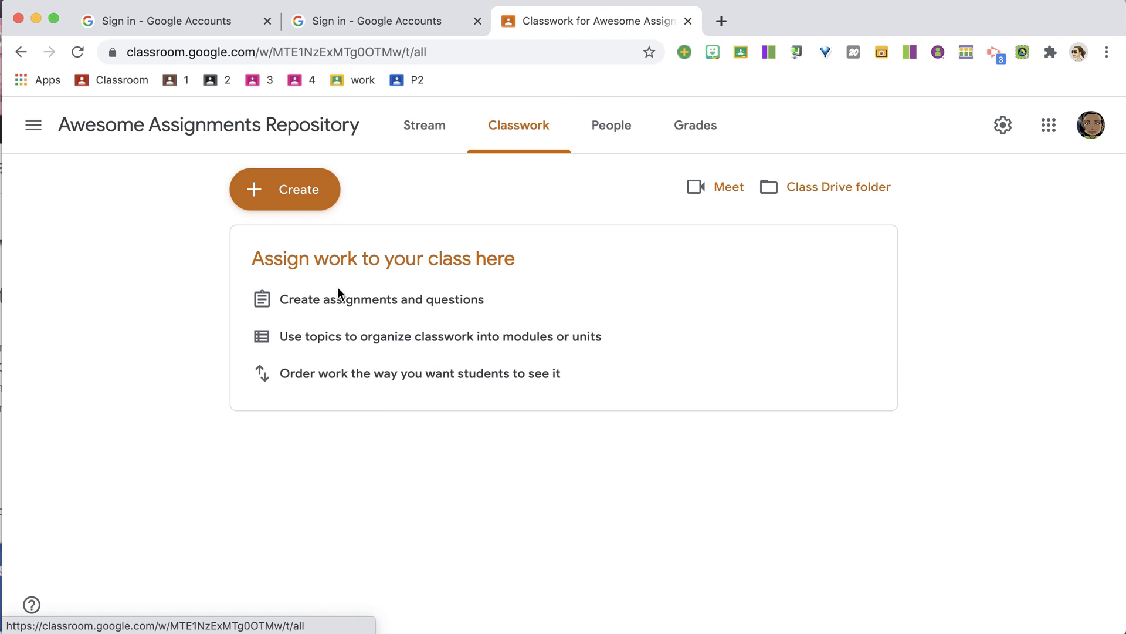
click(297, 205)
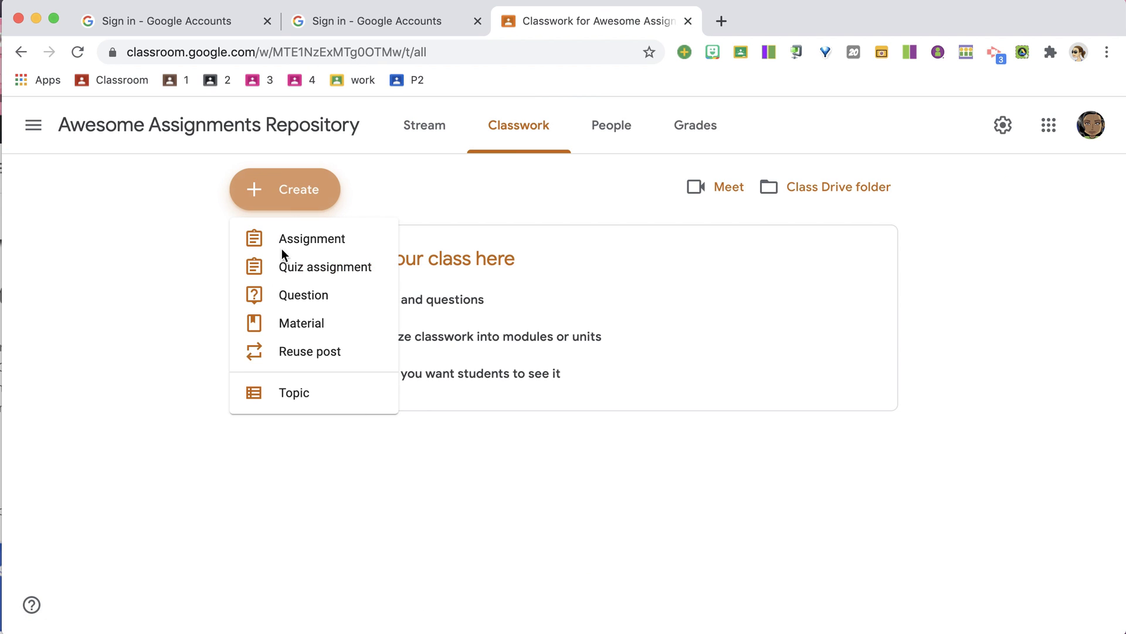
click(312, 364)
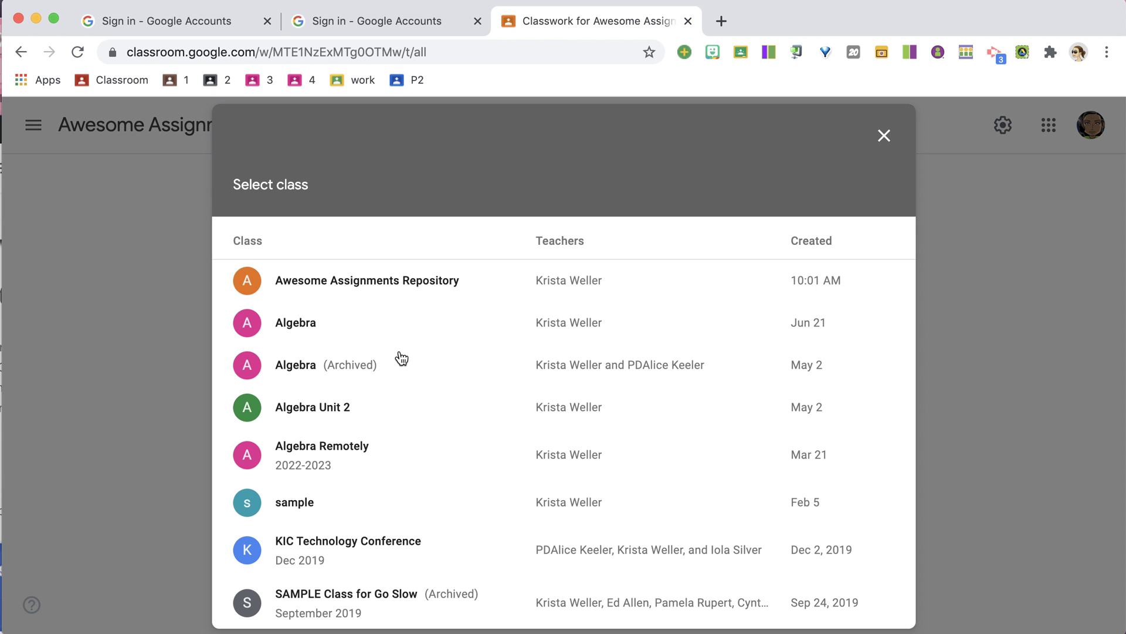
click(298, 317)
click(247, 136)
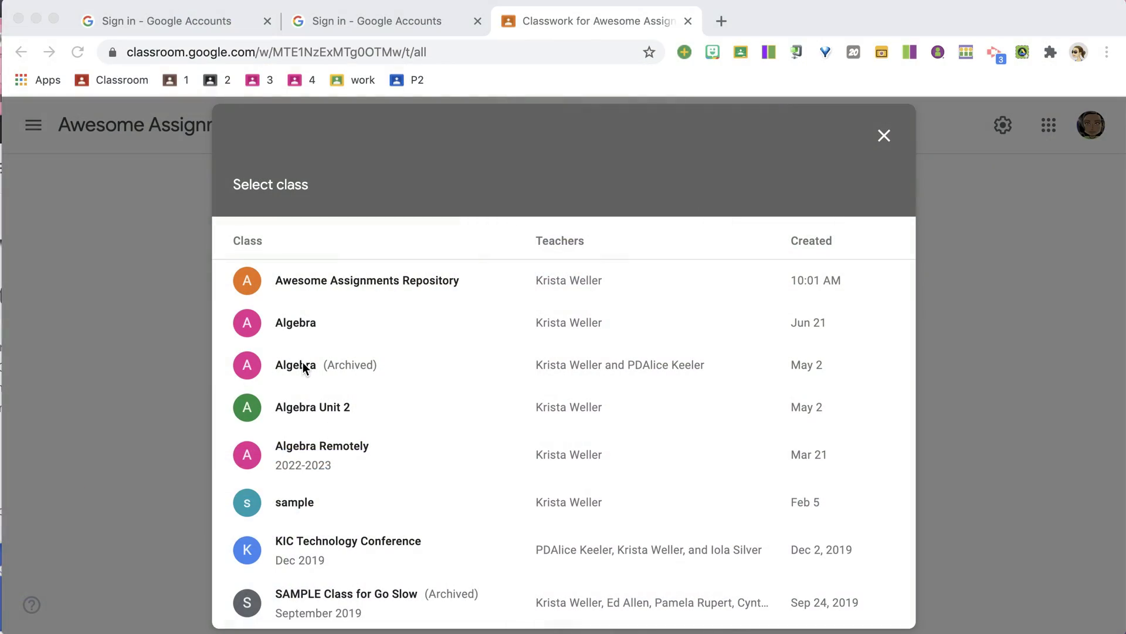
click(322, 366)
scroll(554, 413, down, 1)
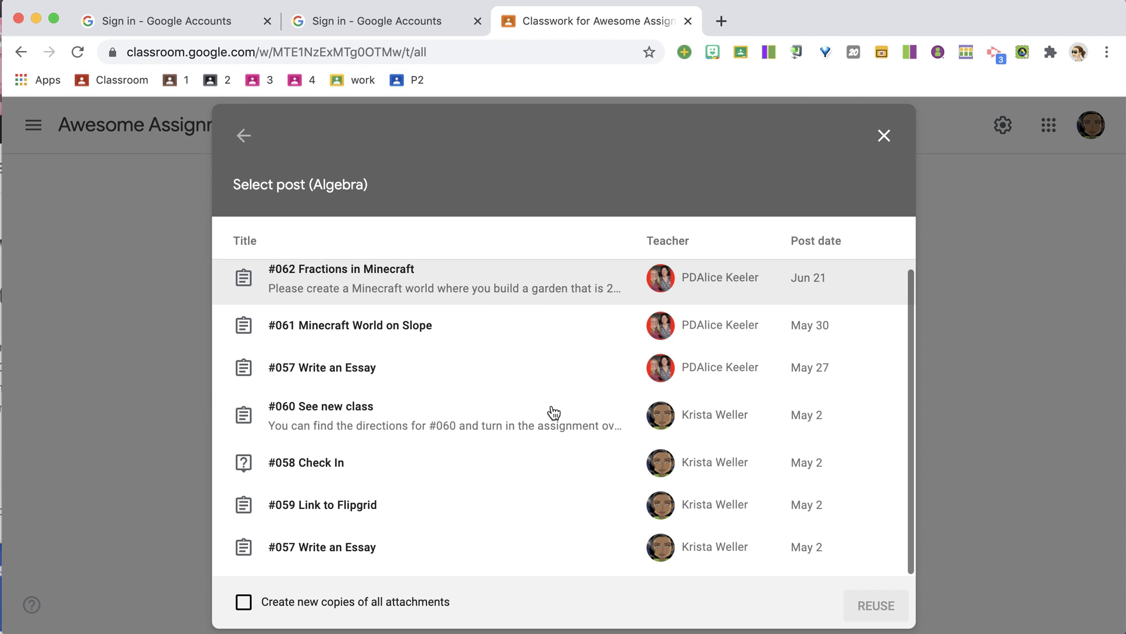
scroll(554, 412, up, 1)
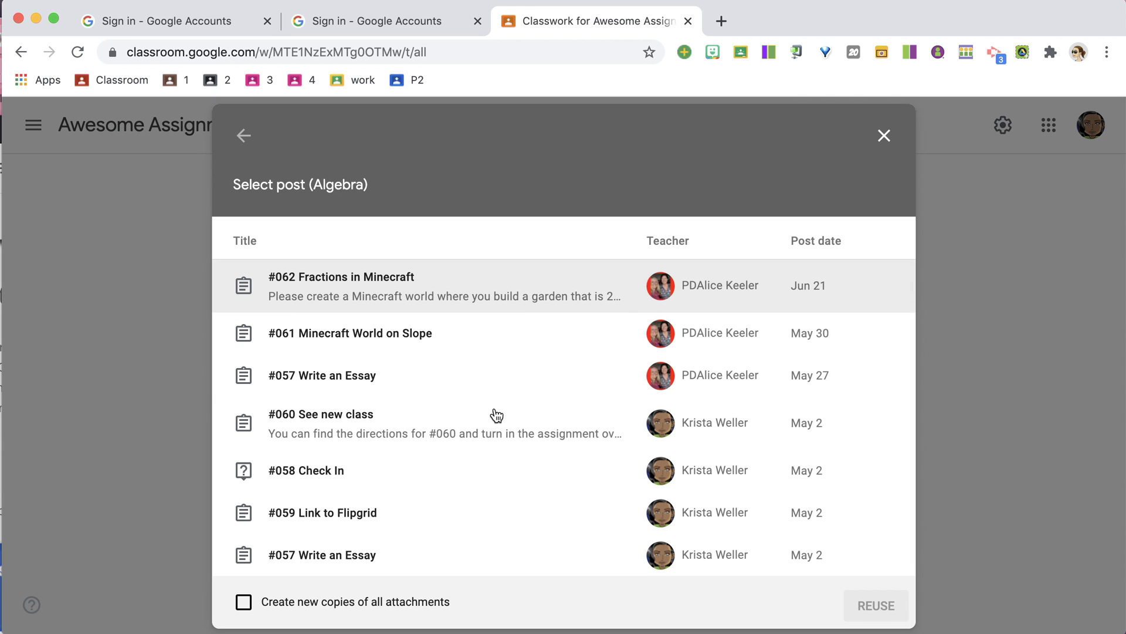
click(369, 380)
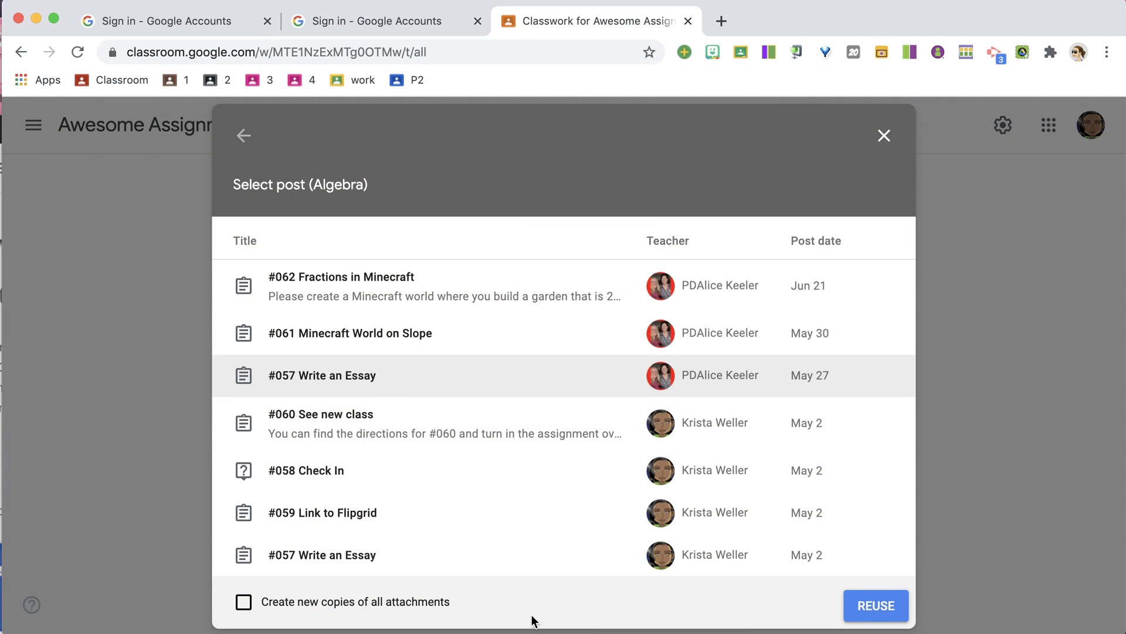
click(875, 609)
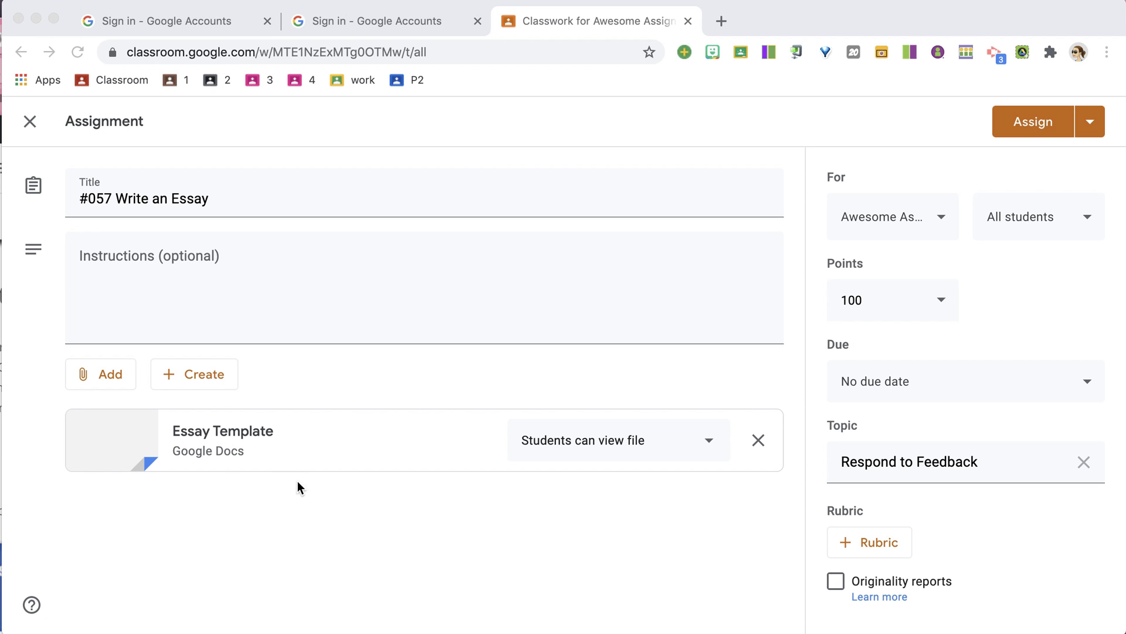
Open the Essay Template Google Doc attached to the essay assignment
click(300, 513)
click(347, 574)
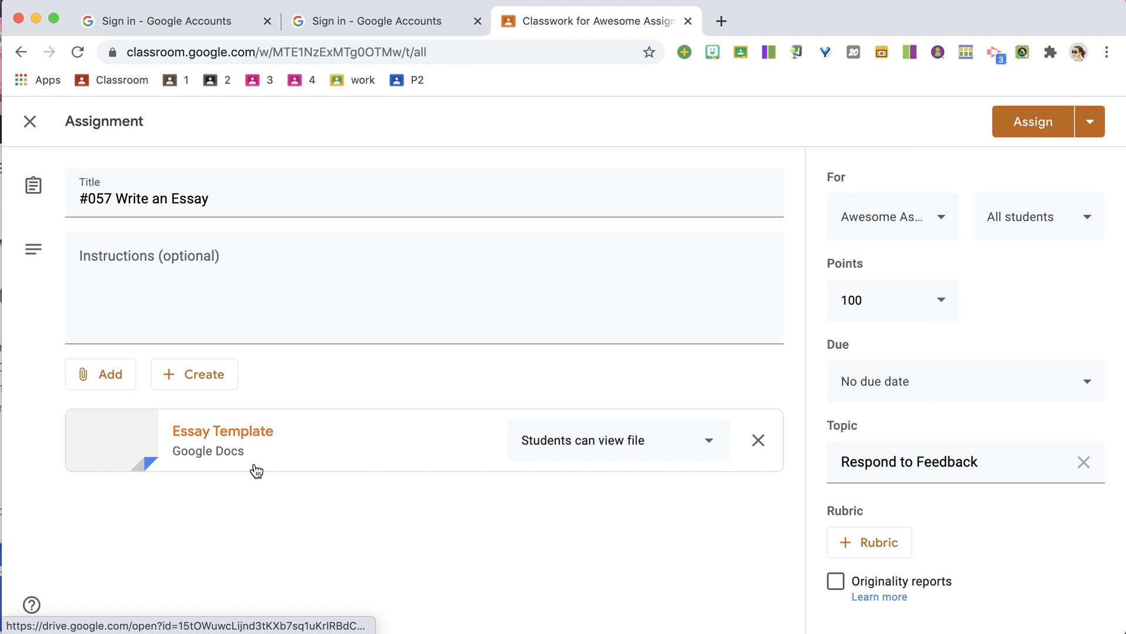
click(227, 433)
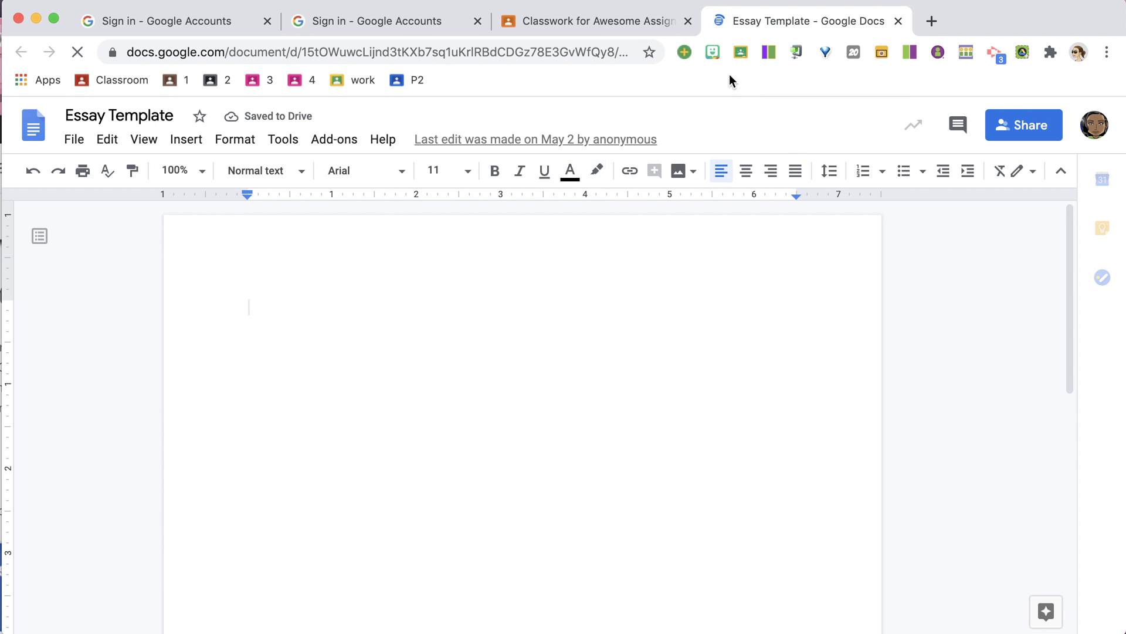
Dismiss the emoji extension popup and decline offline access in Google Docs
click(714, 58)
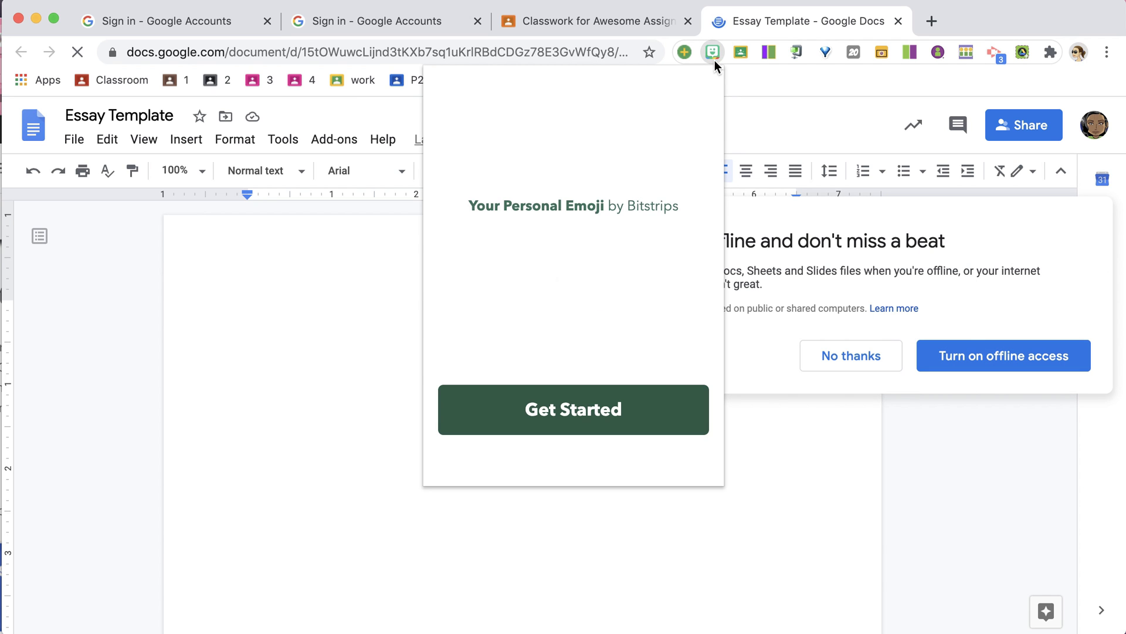
click(266, 332)
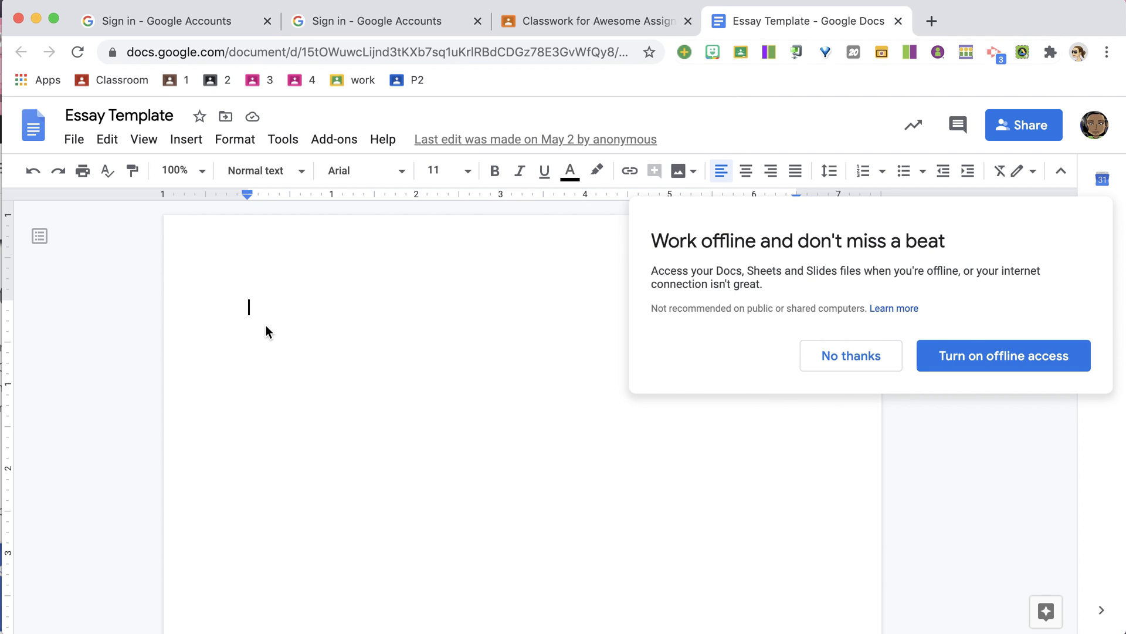
click(835, 371)
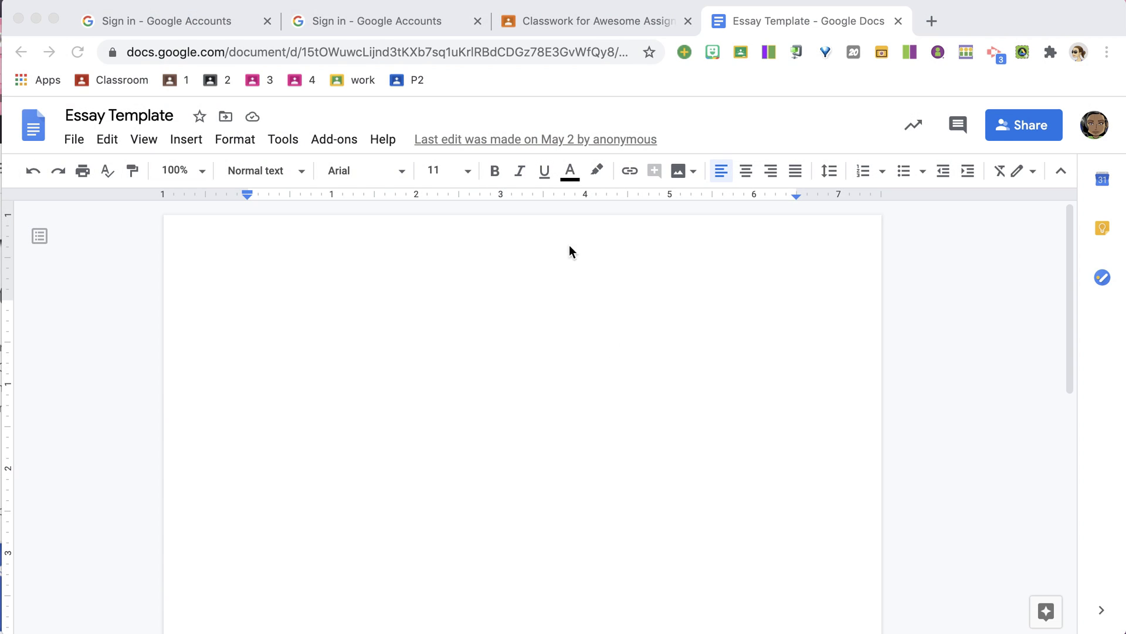
Save the blank Essay Template as a named version in Version history
click(526, 303)
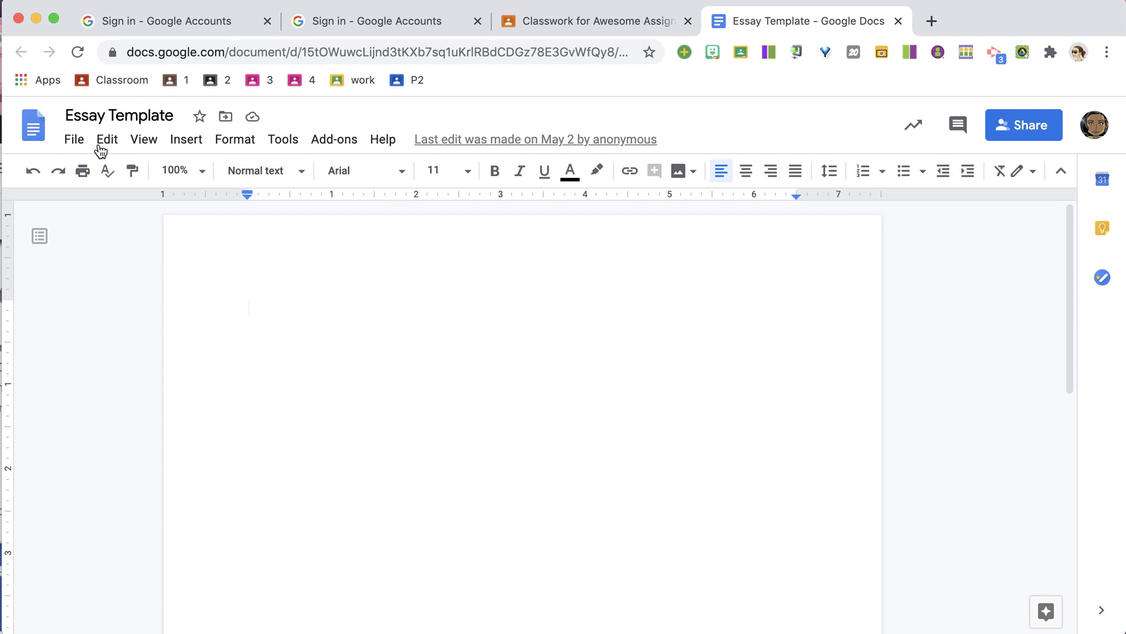
click(73, 141)
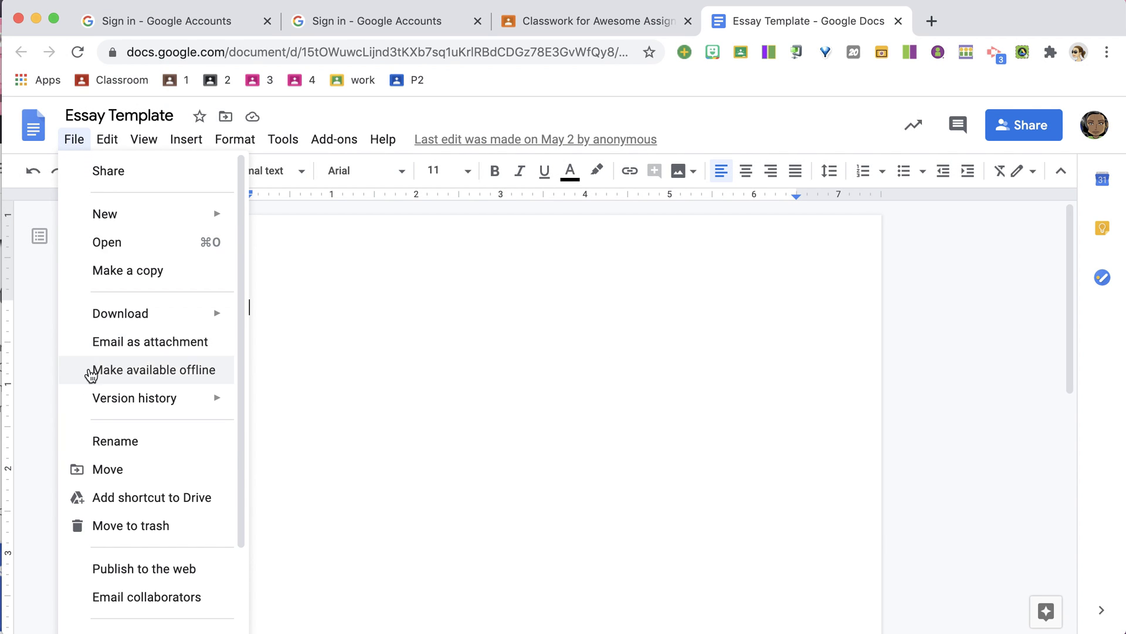
mouse_move(93, 404)
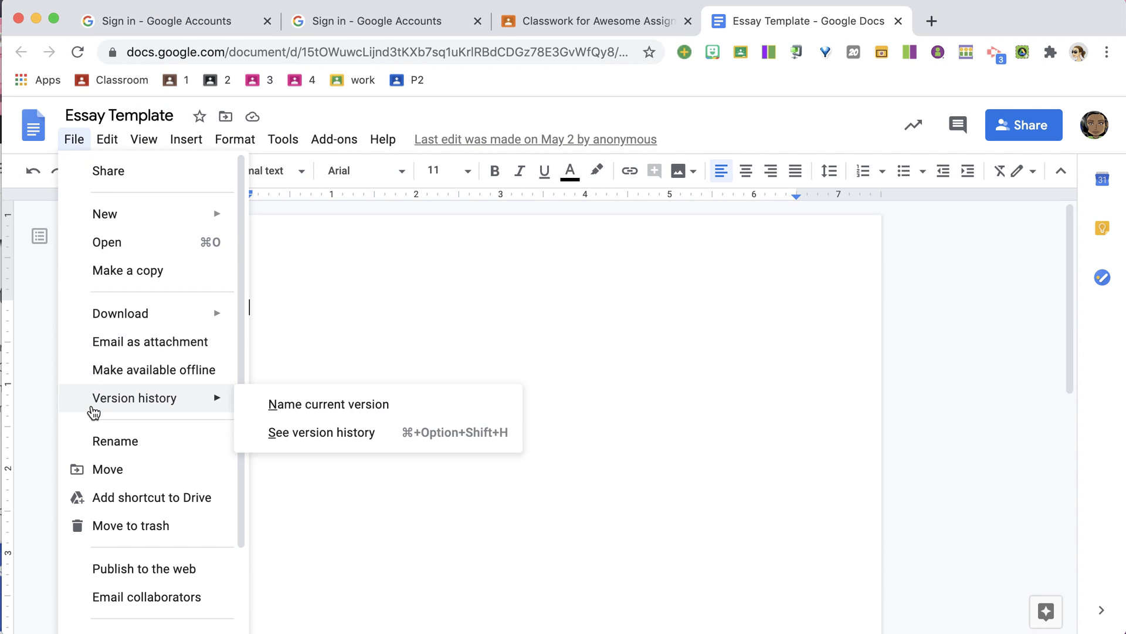
click(313, 406)
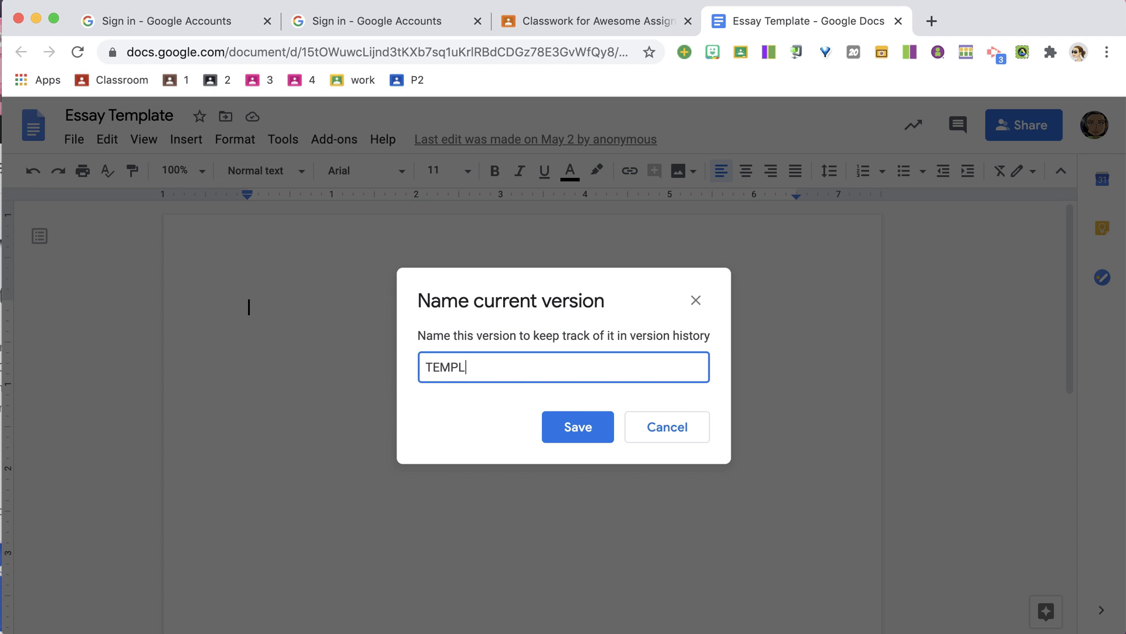
click(577, 444)
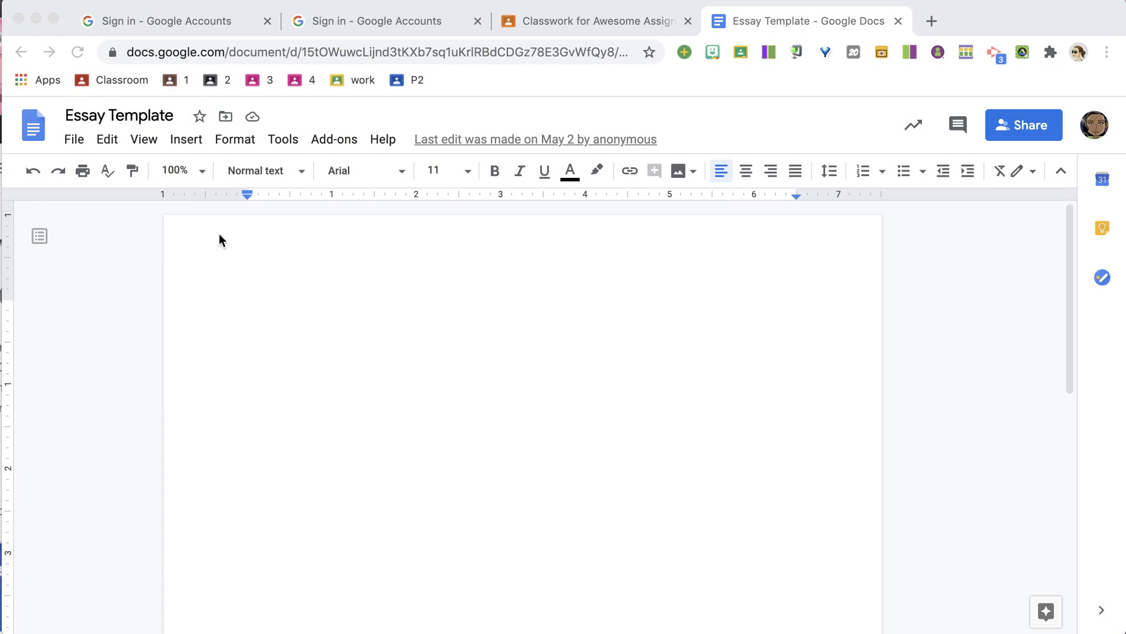
Close the document and assign #057 Write an Essay
click(898, 21)
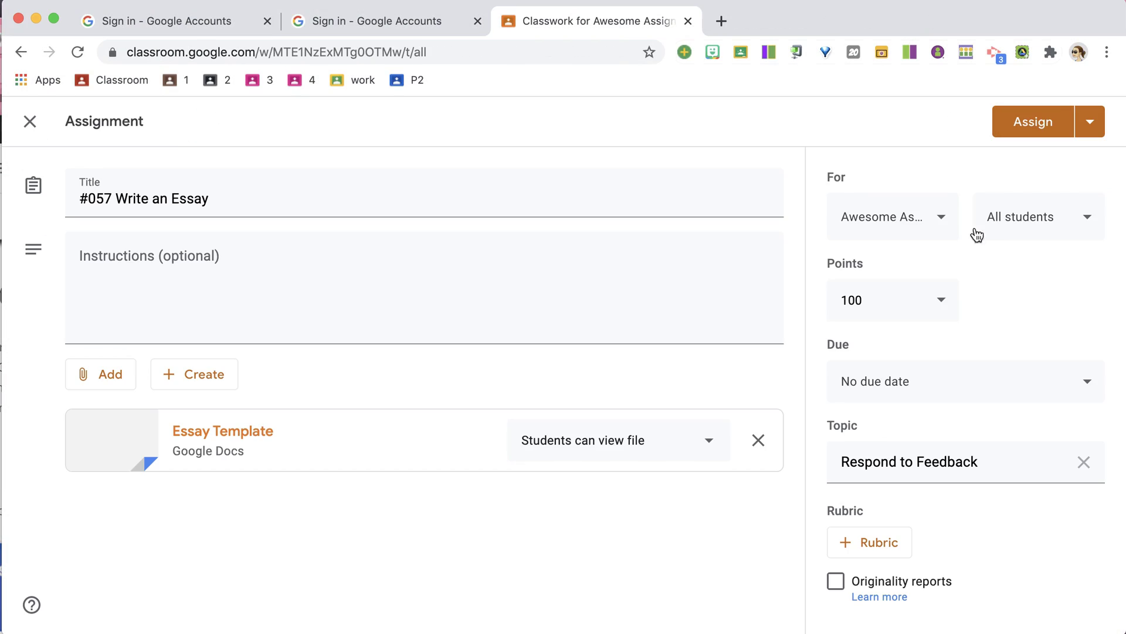
click(1050, 122)
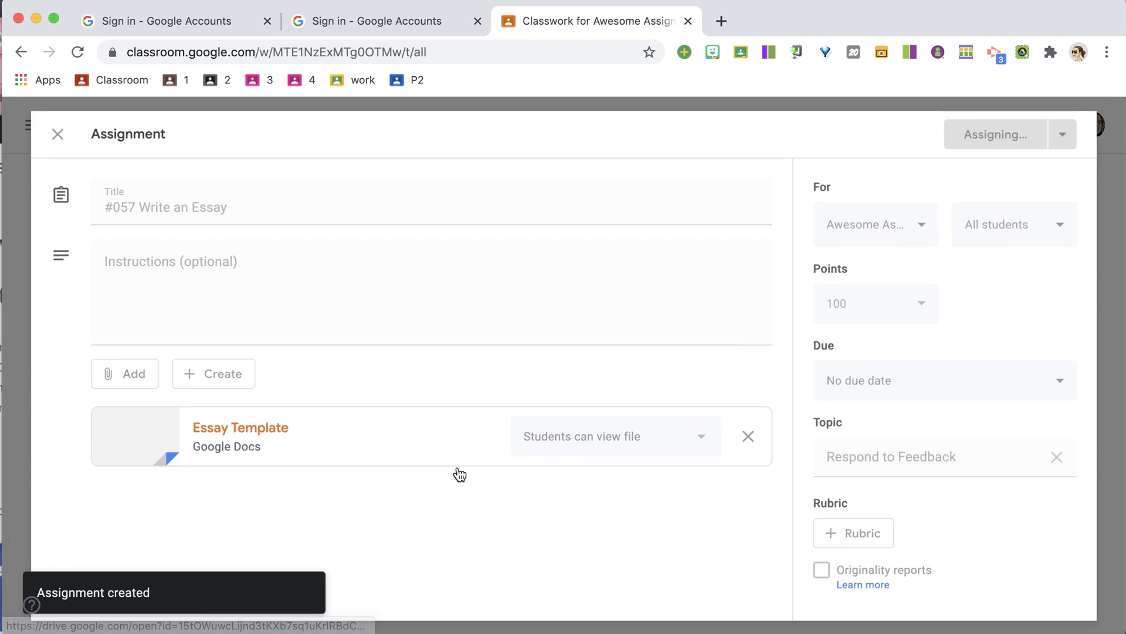
click(379, 203)
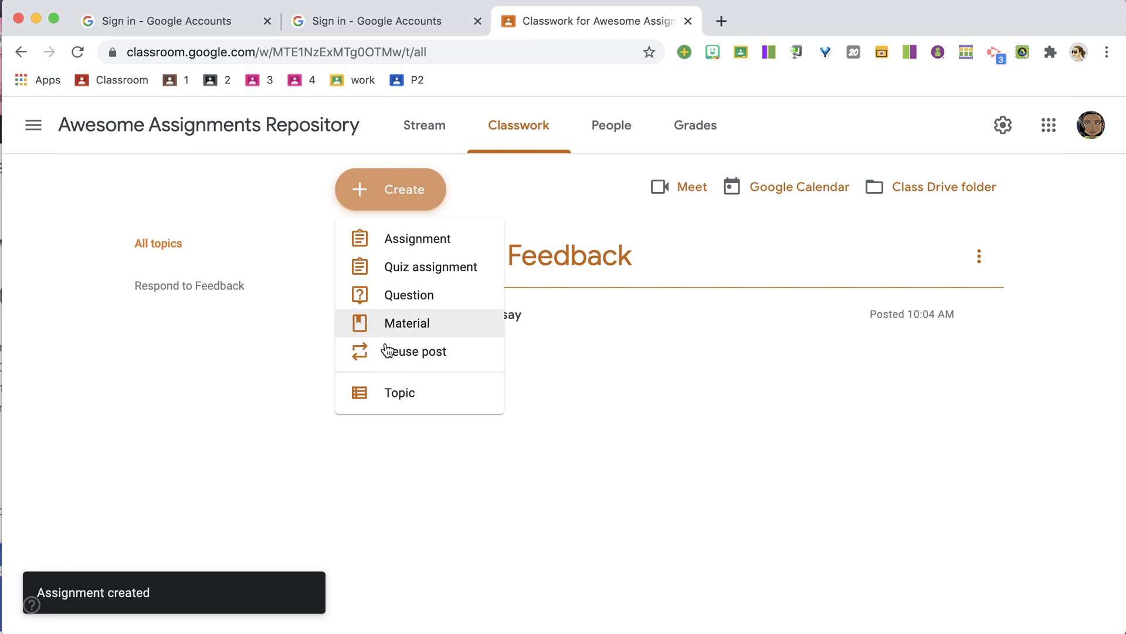
Reuse the #021 Share your solution post from the KIC Technology Conference class
click(392, 360)
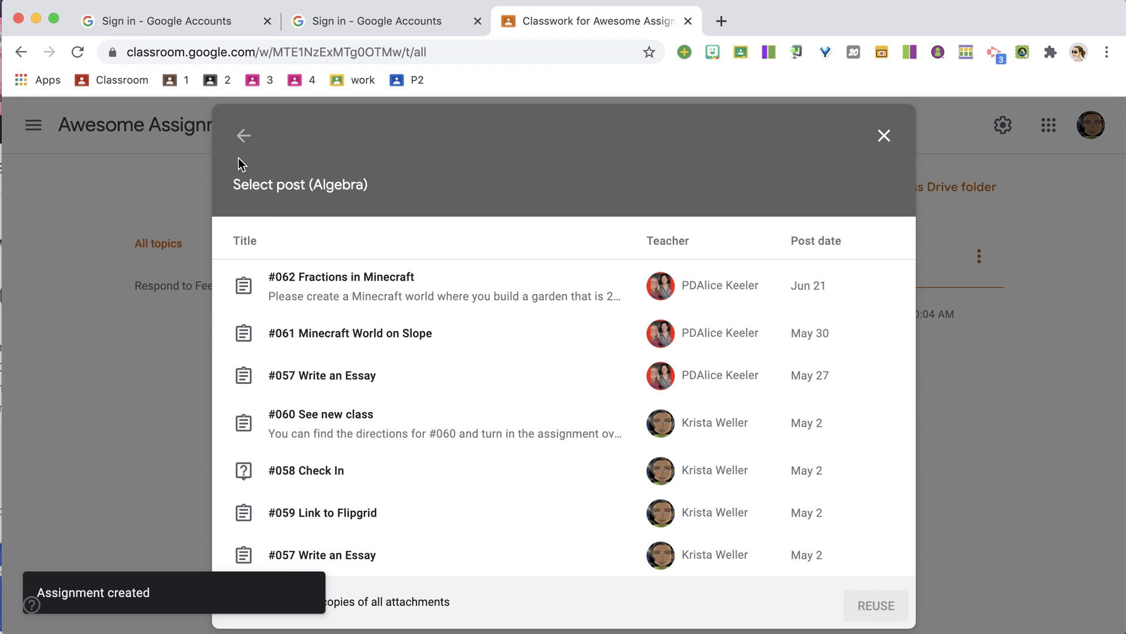
click(245, 140)
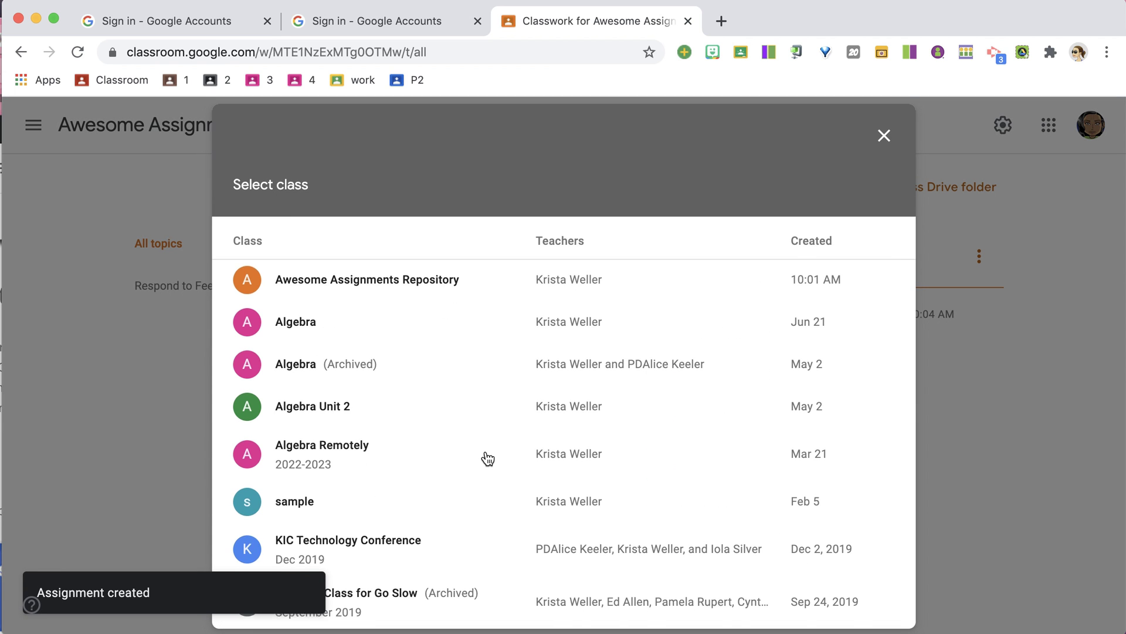
scroll(486, 458, down, 5)
scroll(488, 459, down, 2)
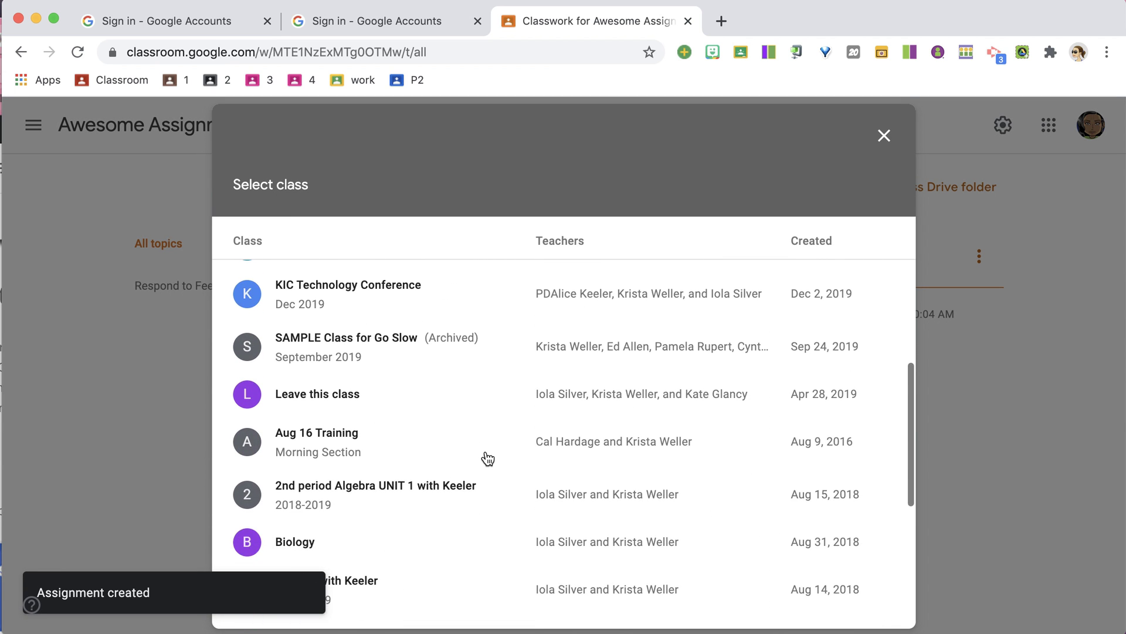
click(389, 351)
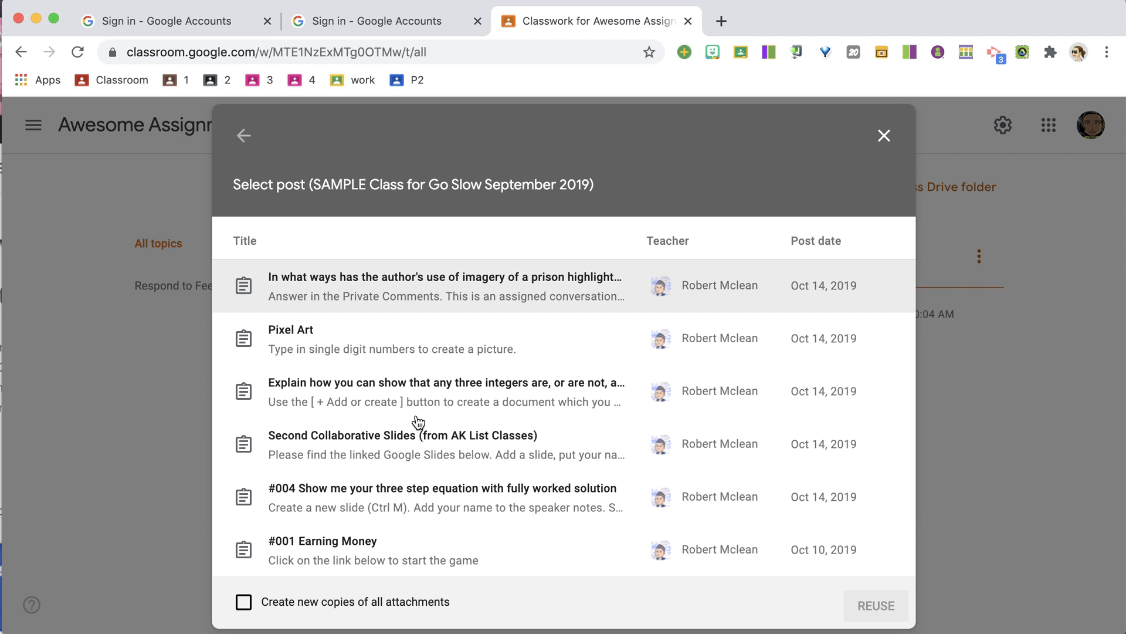
click(372, 414)
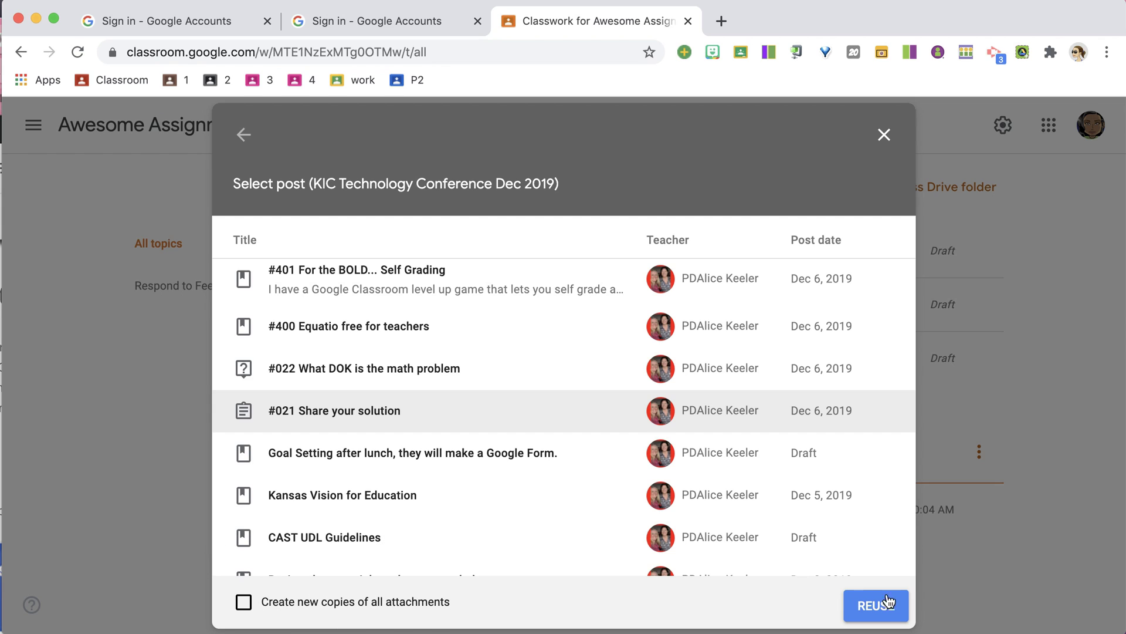
click(899, 608)
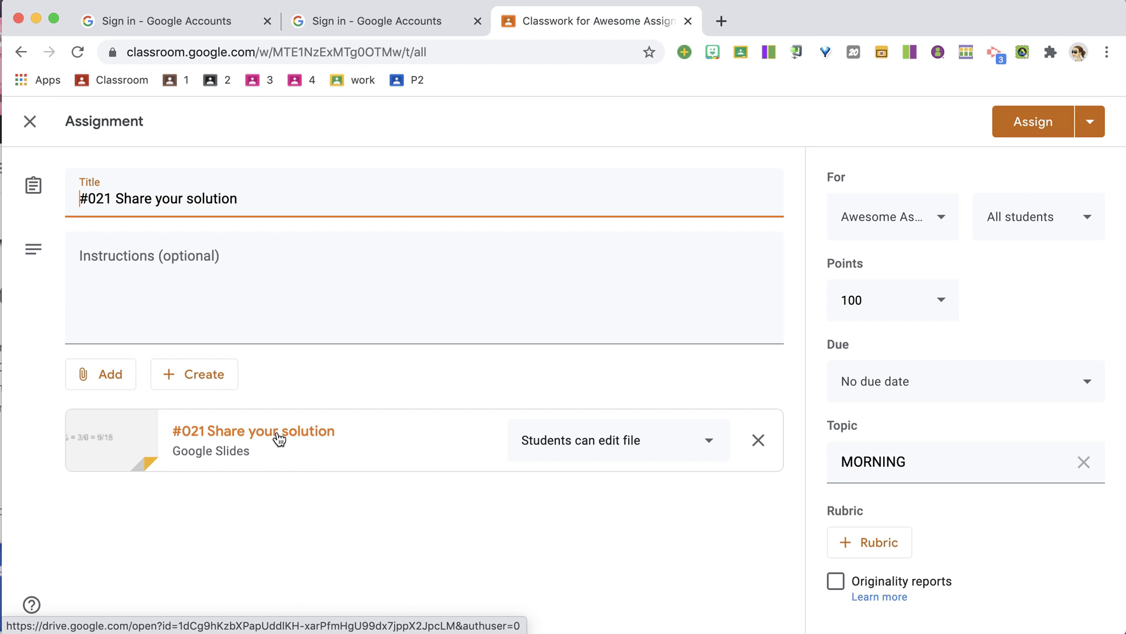
Open the #021 Share your solution slides and show their version history
click(279, 439)
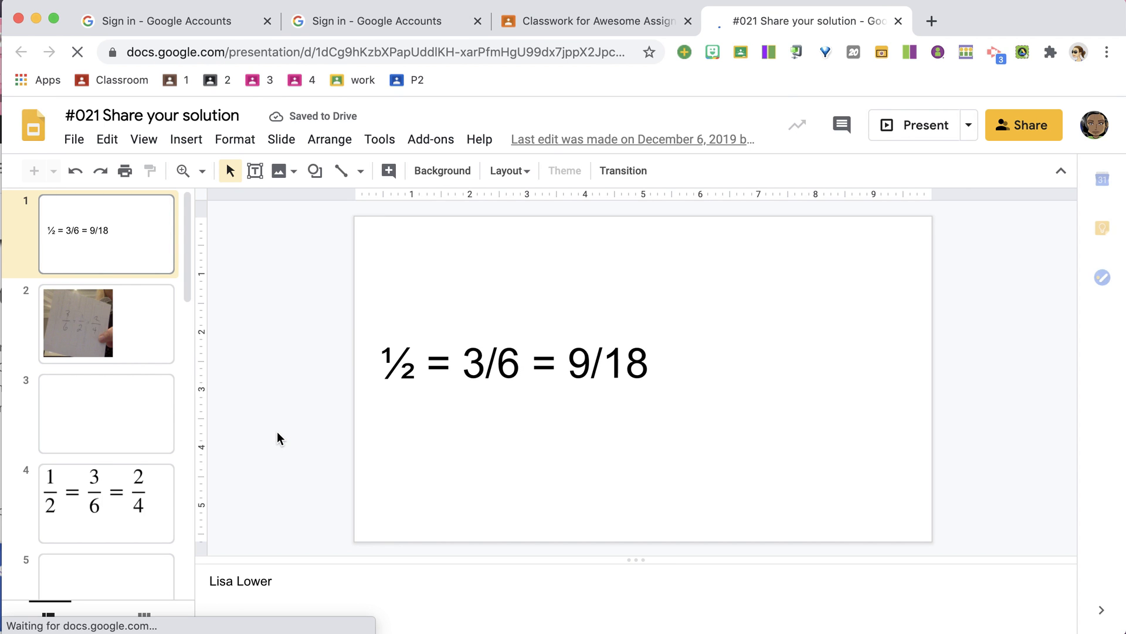
scroll(111, 464, down, 5)
scroll(110, 466, down, 5)
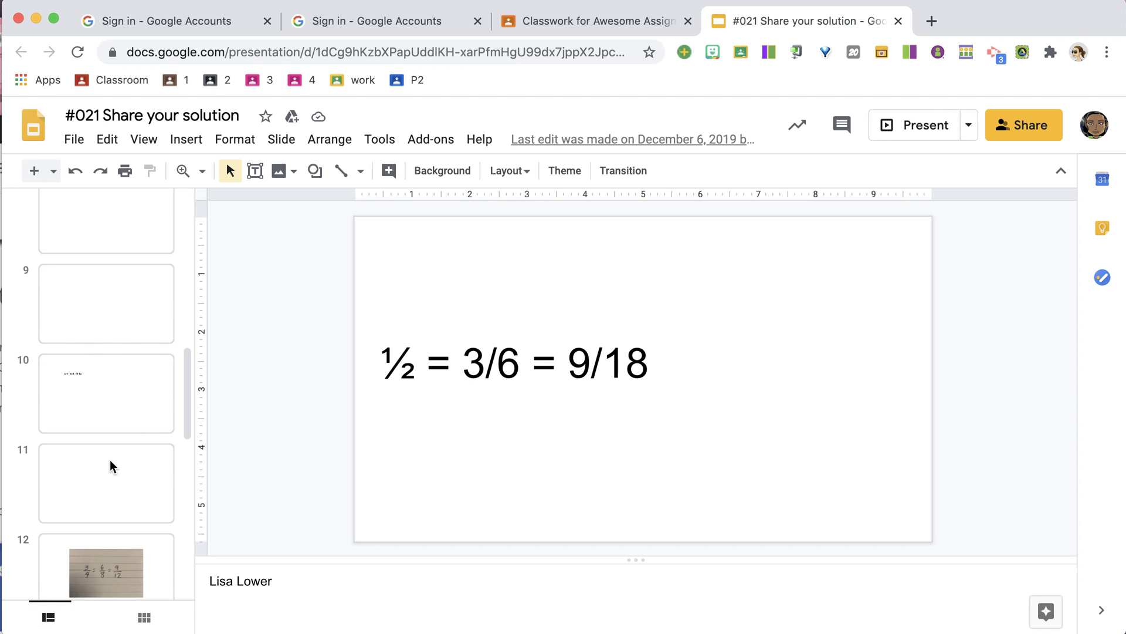
scroll(118, 445, down, 4)
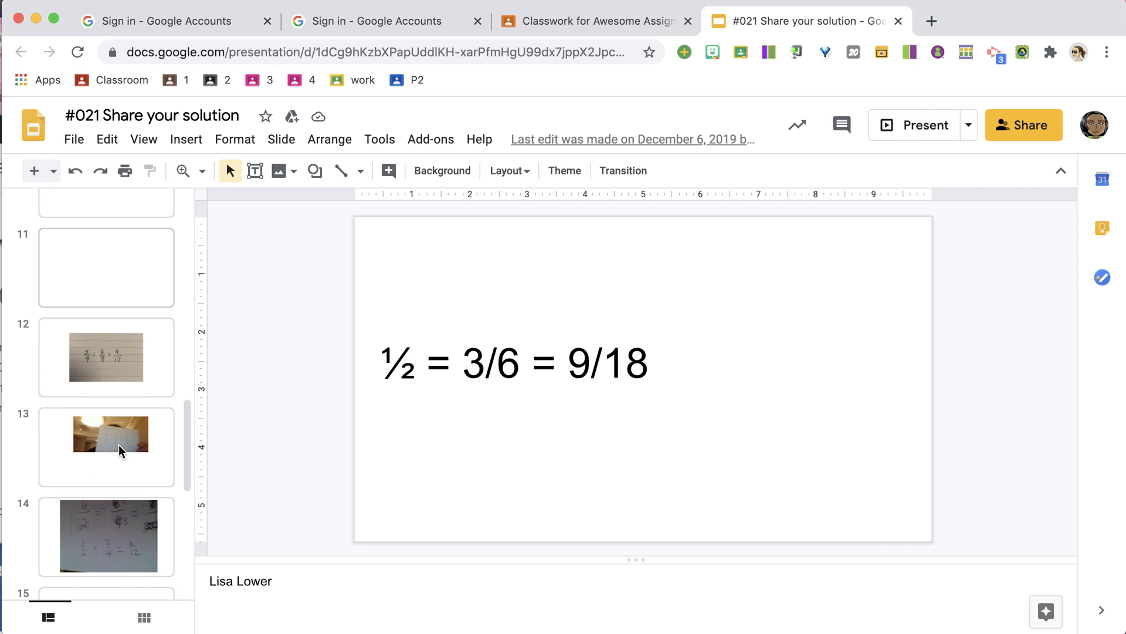
click(71, 141)
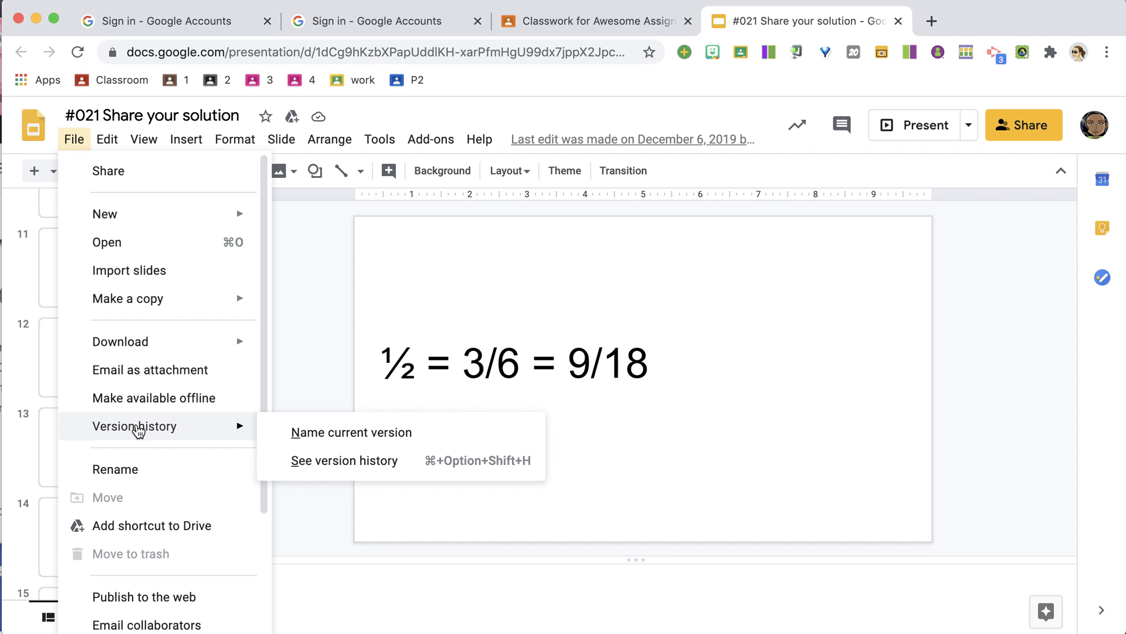
click(345, 462)
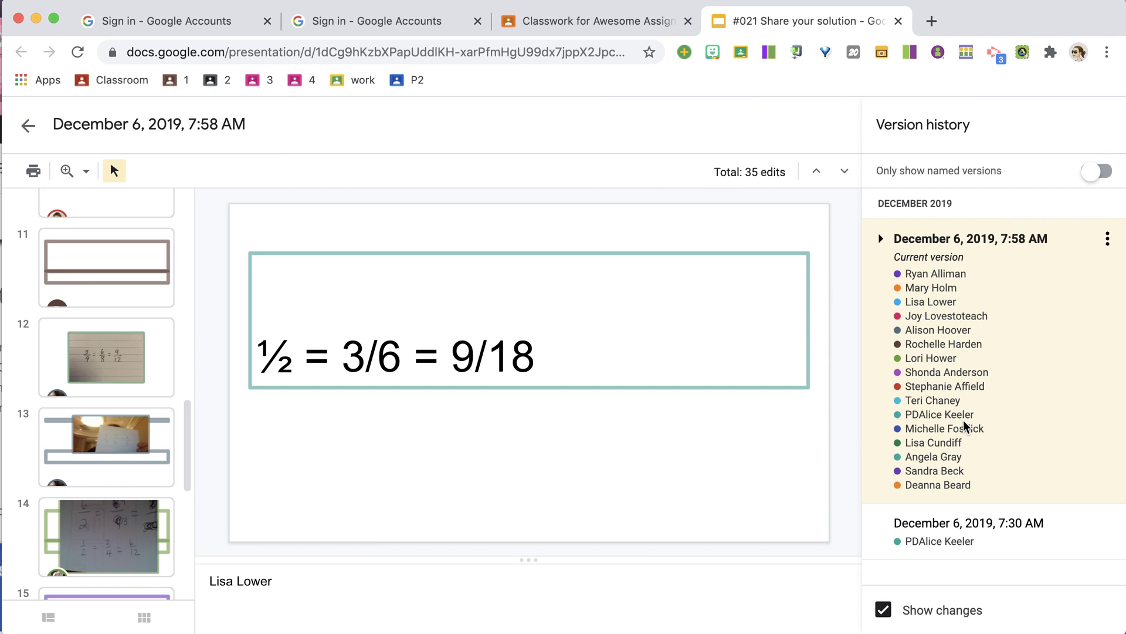
Restore the blank December 6, 2019, 7:30 AM version and close the deck
click(946, 534)
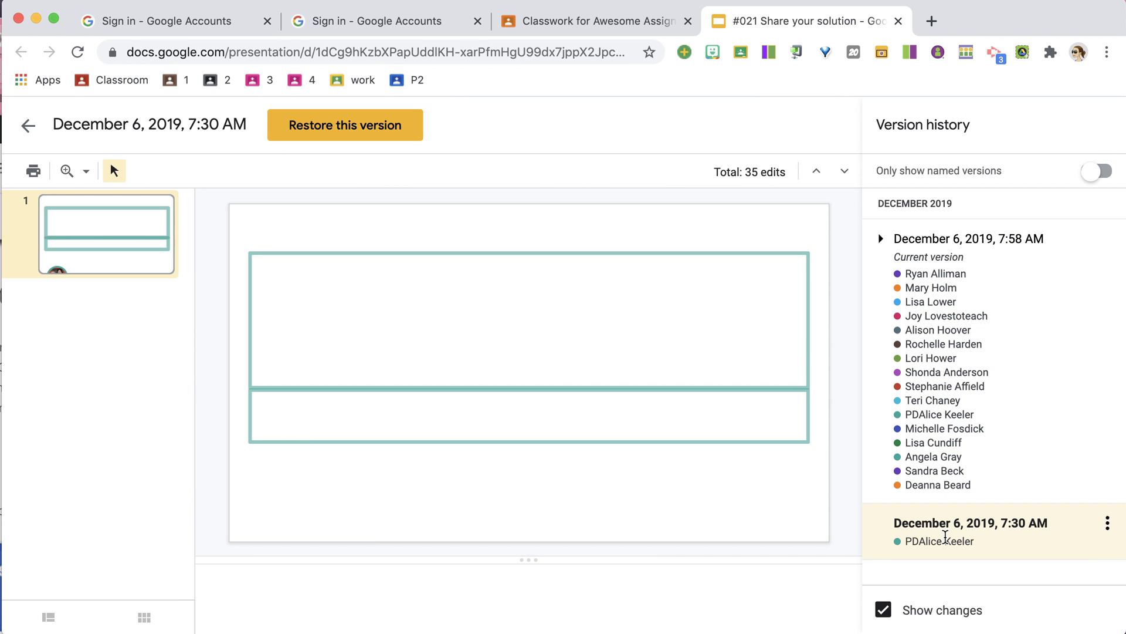
click(323, 128)
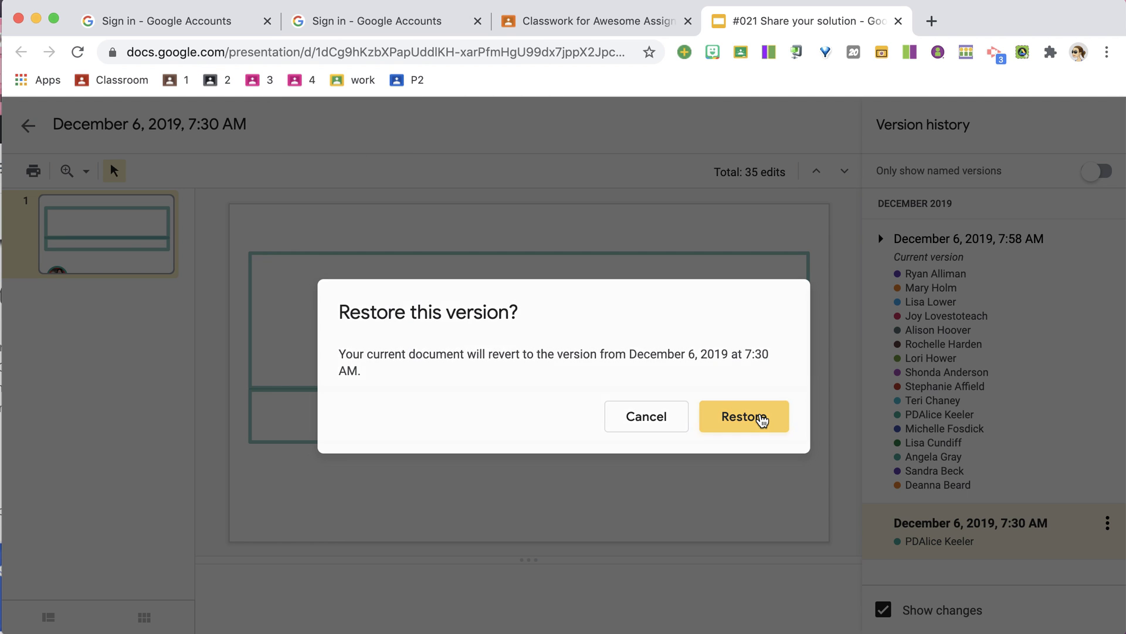
click(762, 420)
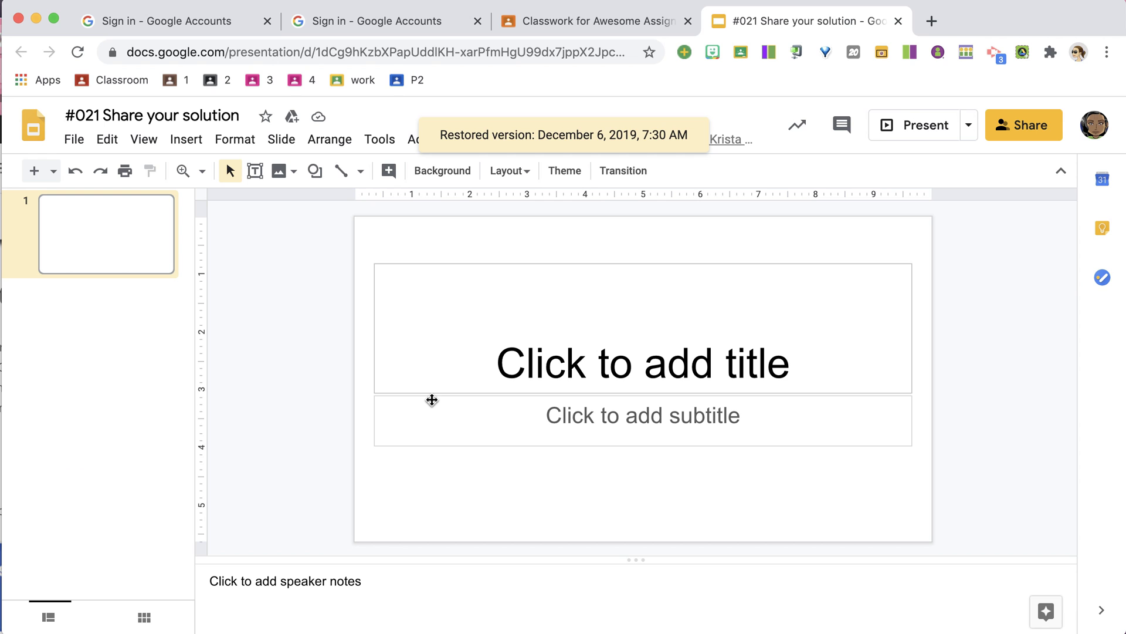
click(898, 21)
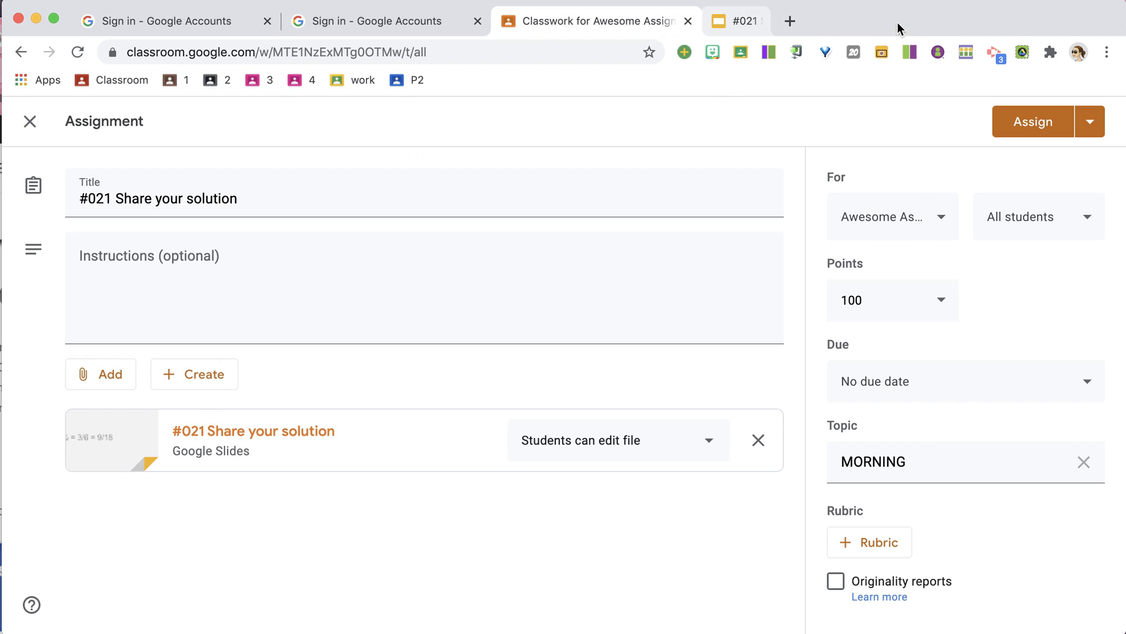
Assign #021 Share your solution to all students under the MORNING topic
click(1031, 131)
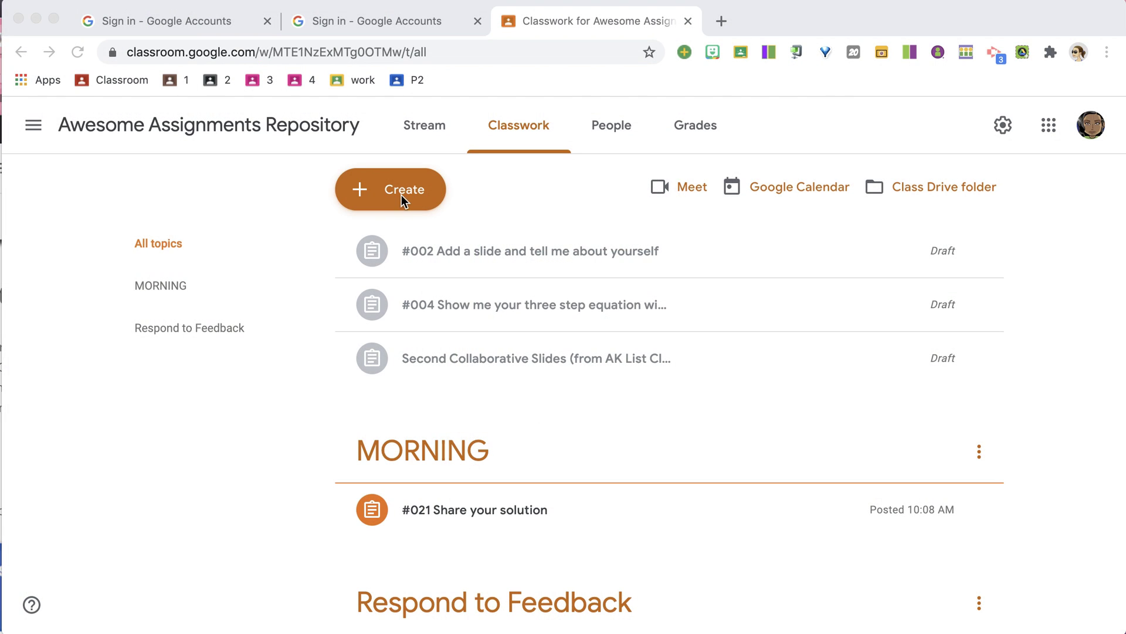
Reuse the Algebra class's #016 Fill out this form post and open its Sample Formative Assessment form
click(411, 200)
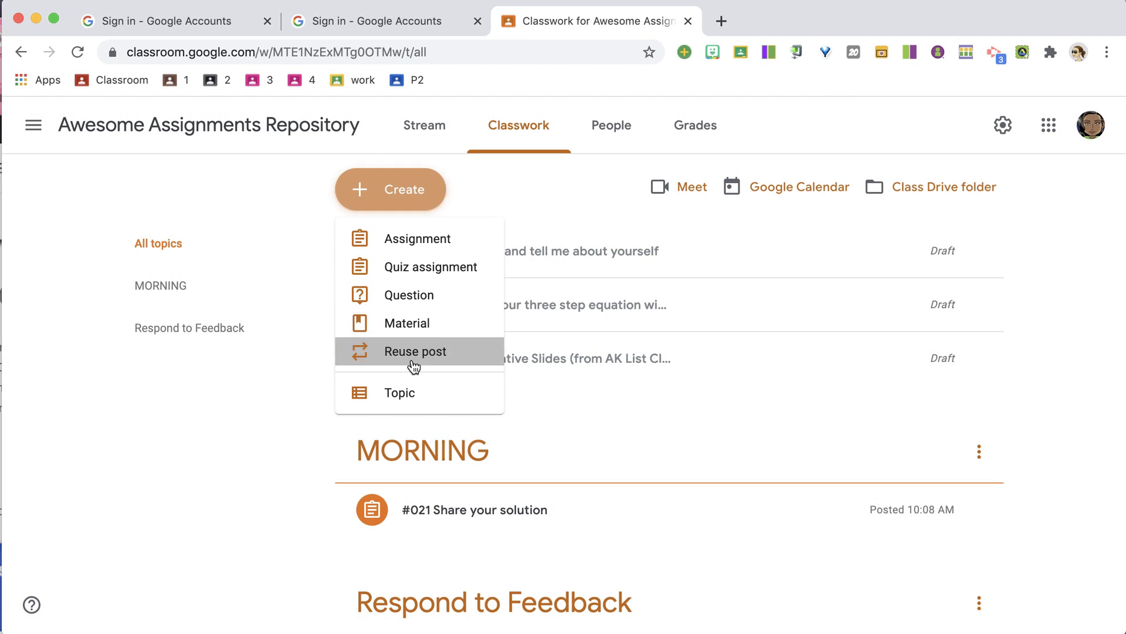
click(448, 364)
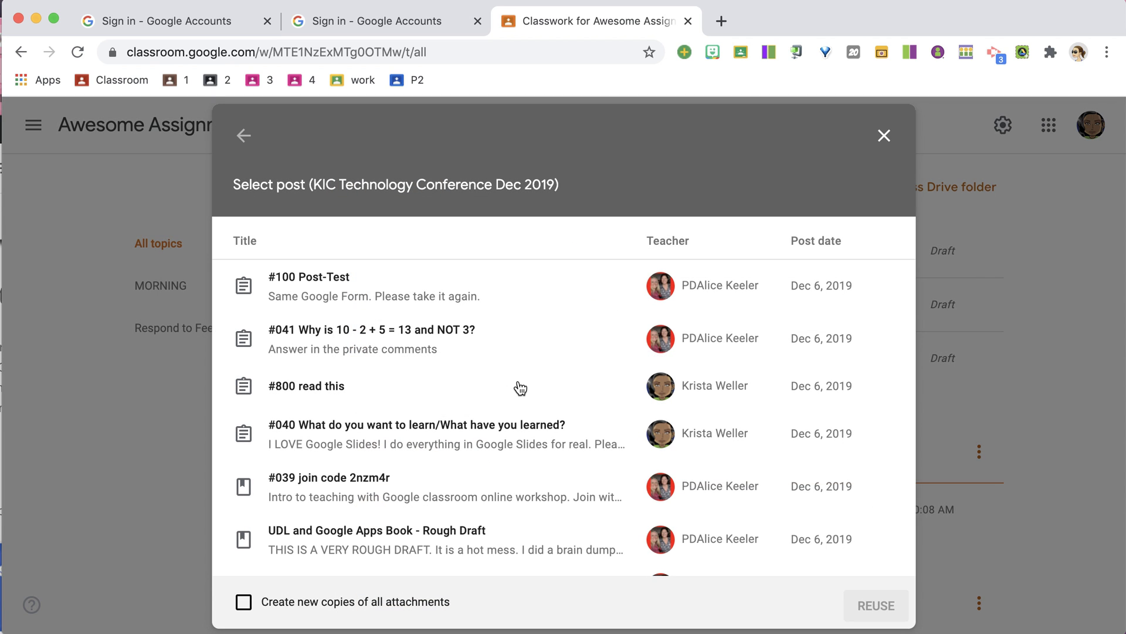
key(Escape)
click(420, 205)
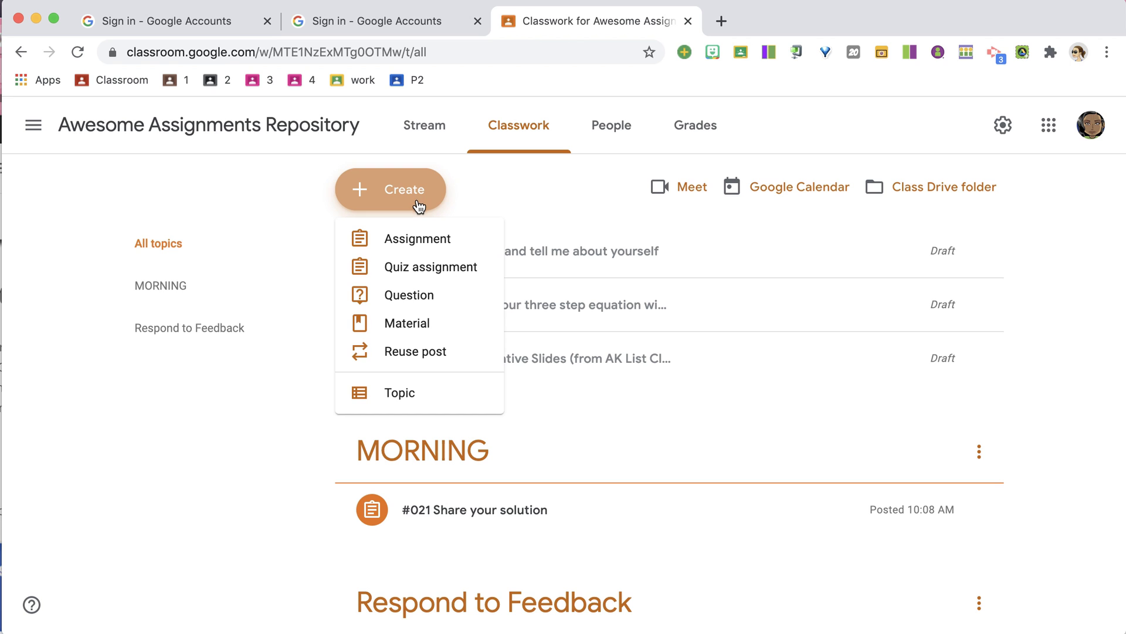
click(416, 352)
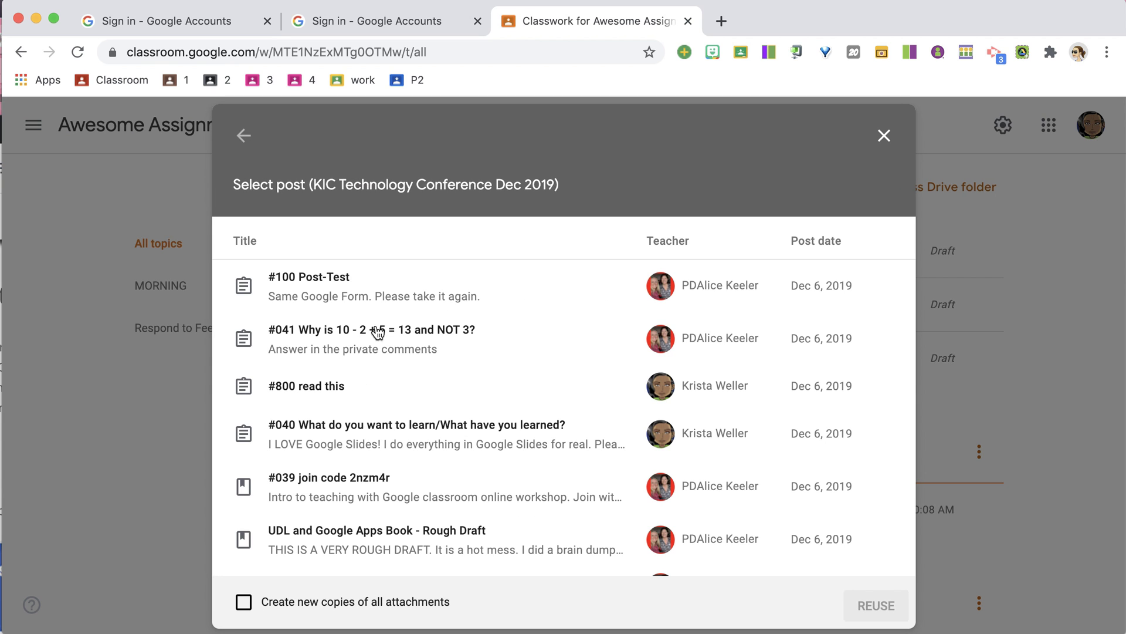
click(240, 135)
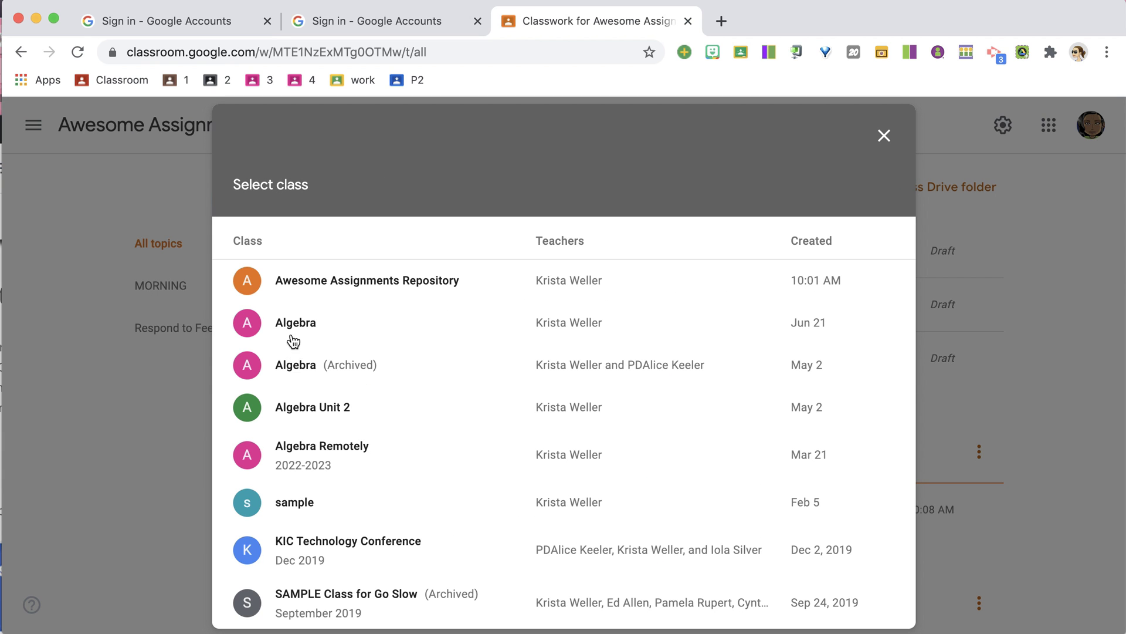
click(294, 328)
click(363, 290)
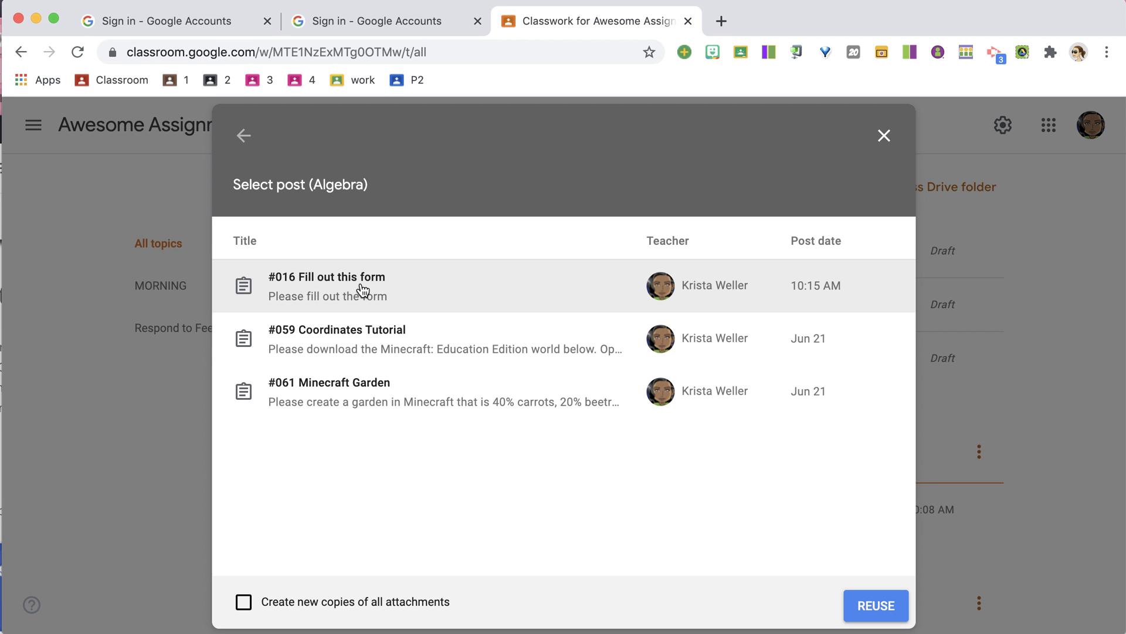
click(860, 612)
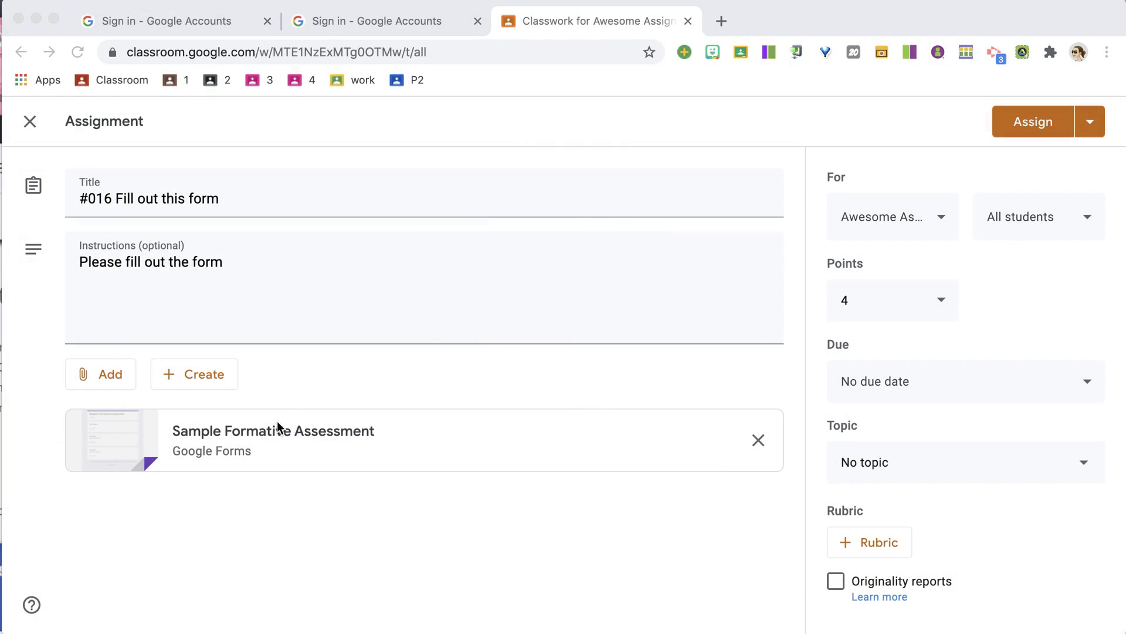
click(318, 441)
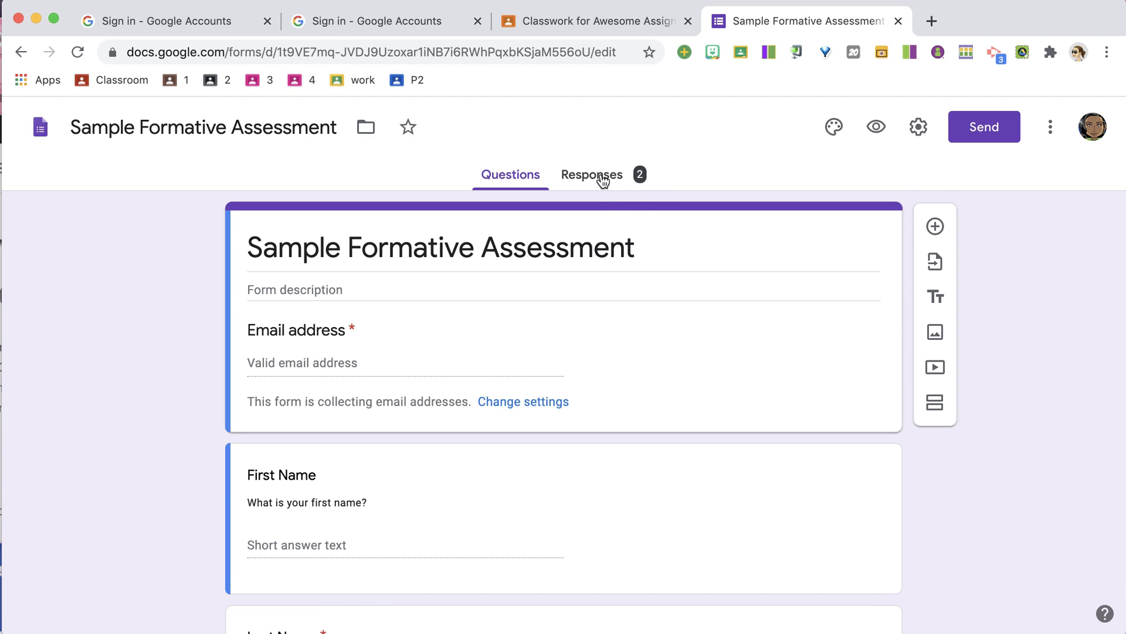
Save the form's 2 responses to a new spreadsheet, then close that spreadsheet
click(603, 181)
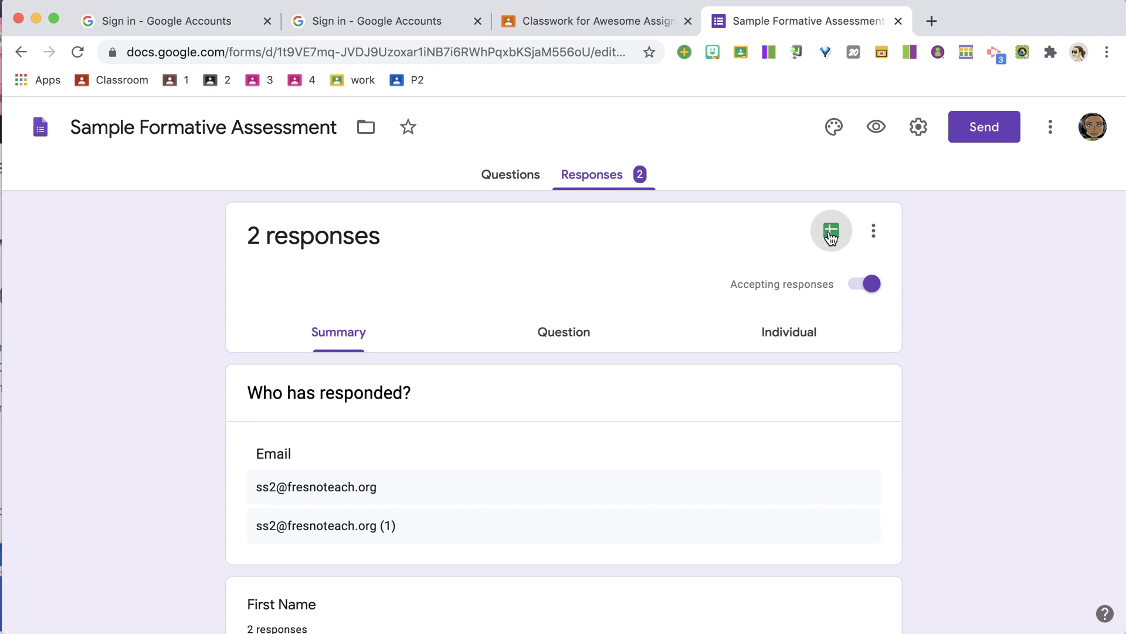
click(832, 233)
click(761, 345)
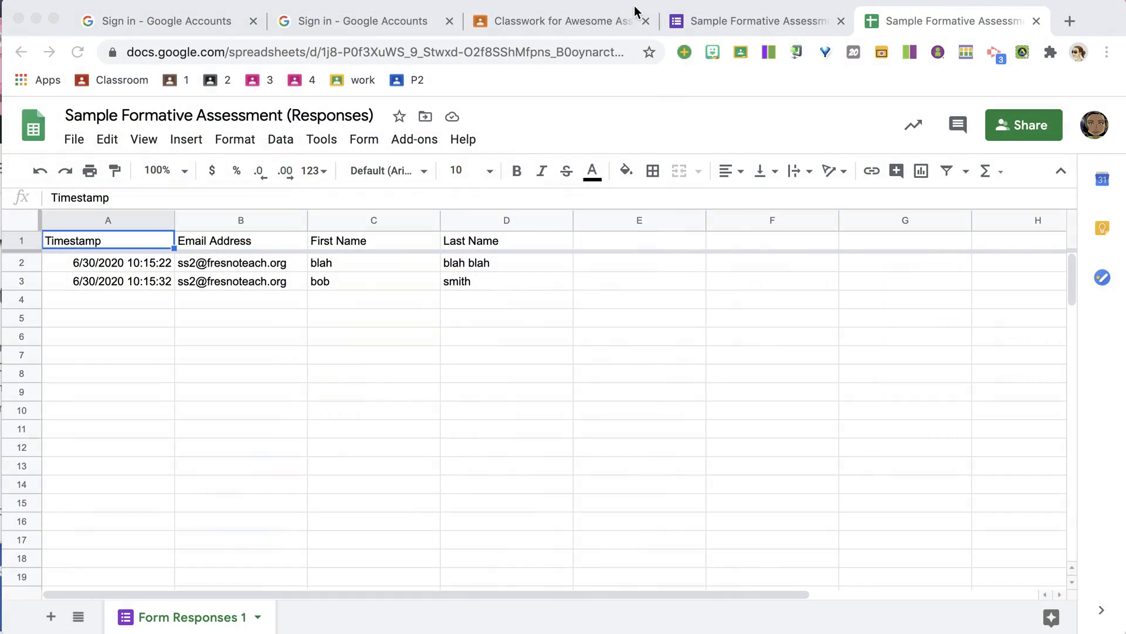
click(1036, 21)
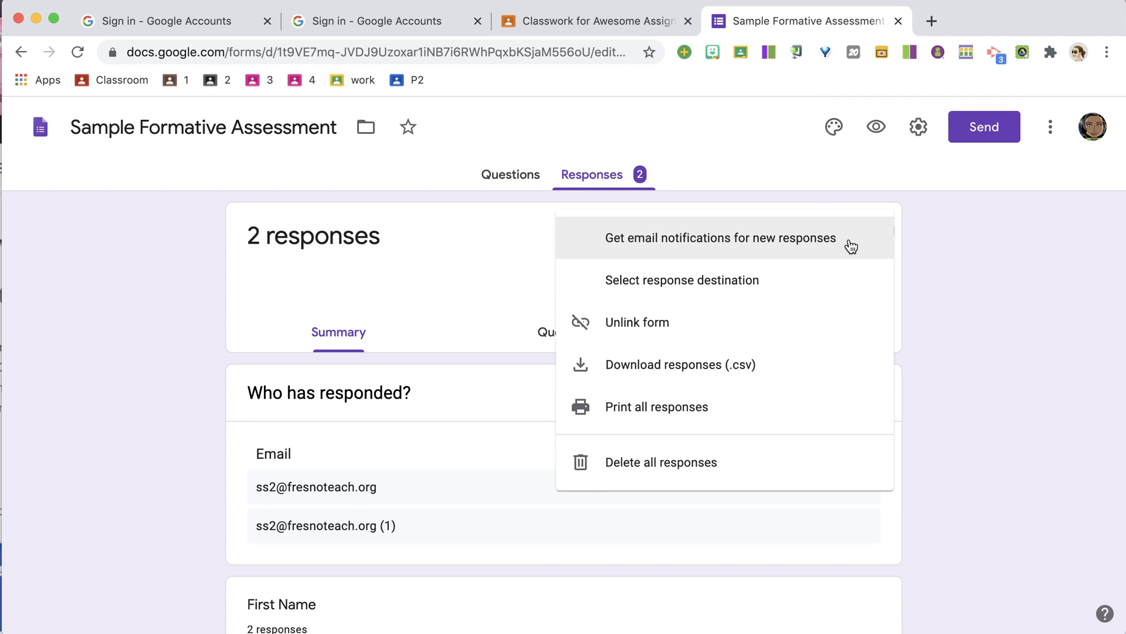
Unlink the Sample Formative Assessment form from its response spreadsheet and confirm
click(735, 324)
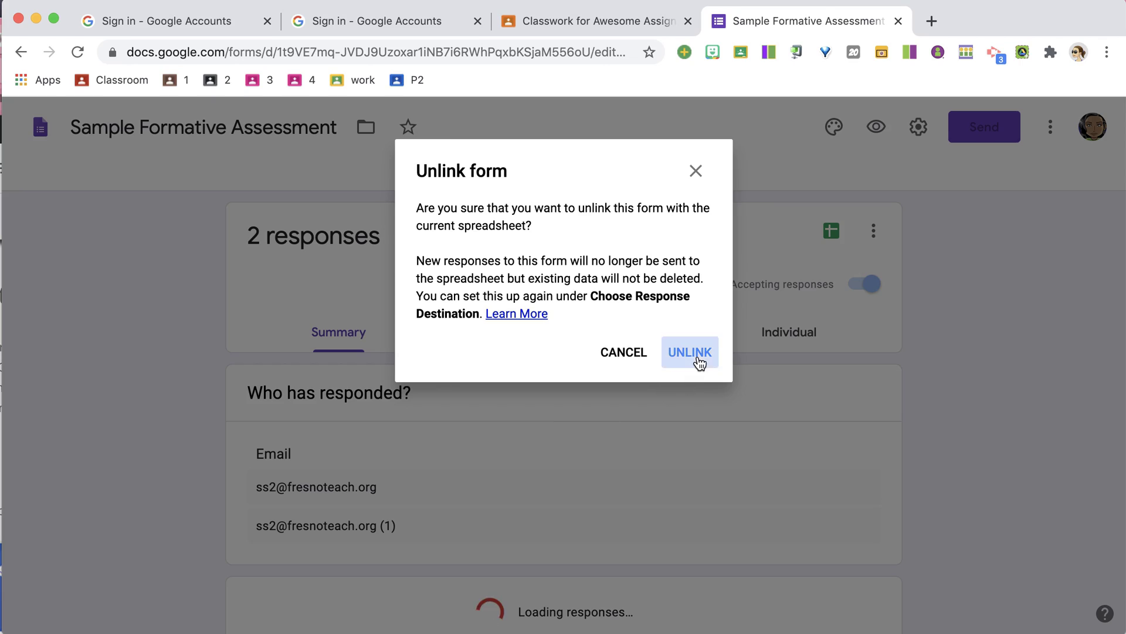
click(700, 362)
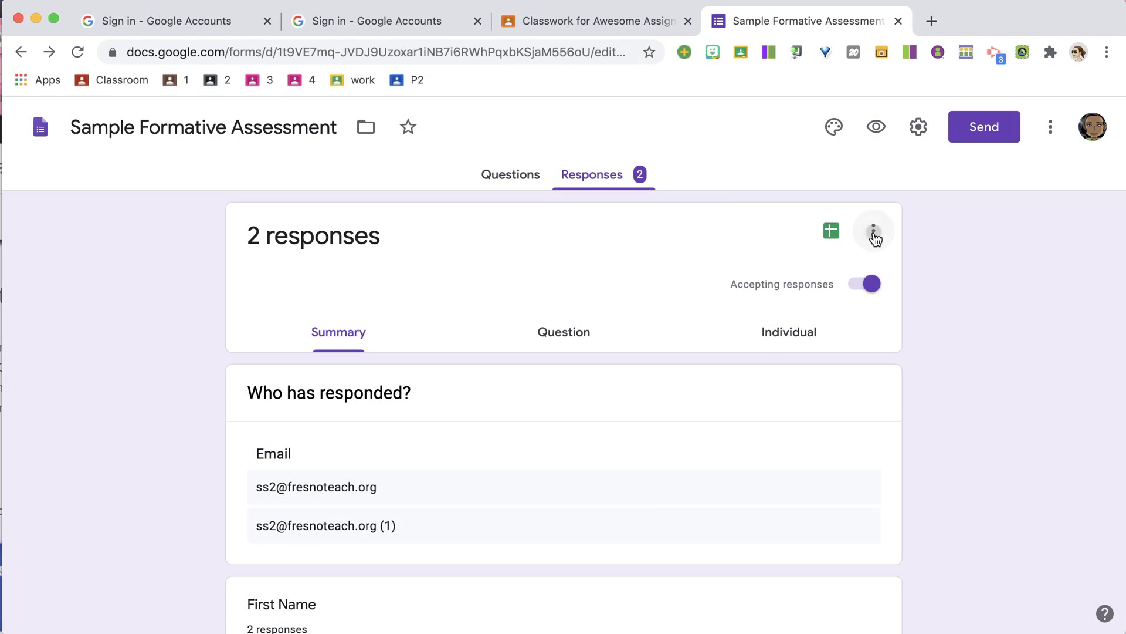
Delete all responses from the Sample Formative Assessment form, confirm, and close it
click(874, 231)
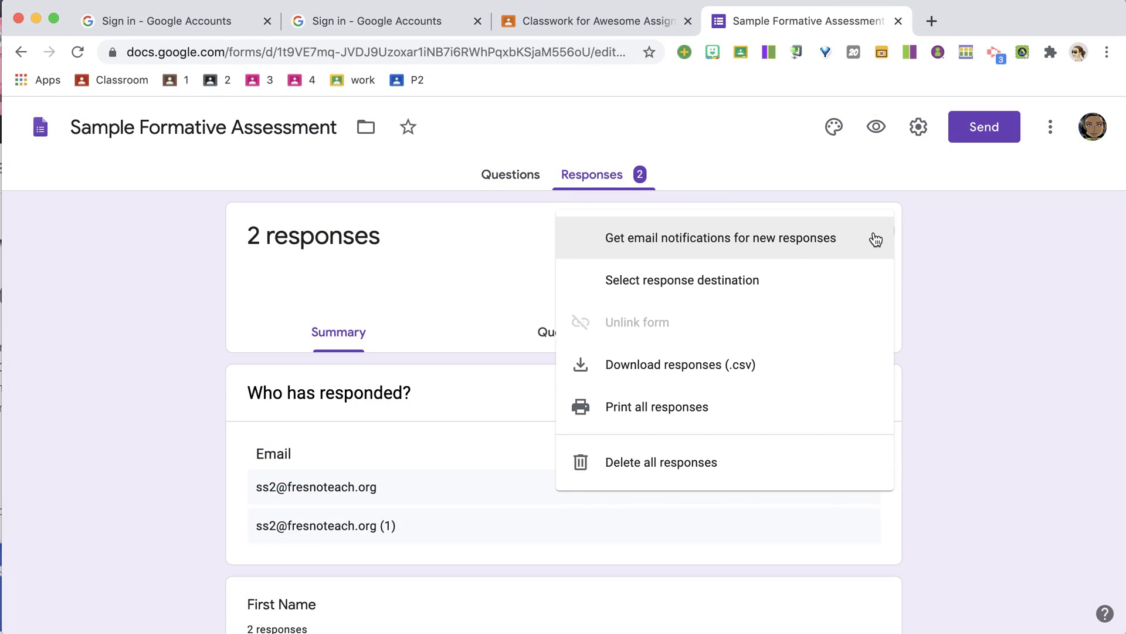
click(706, 468)
click(691, 415)
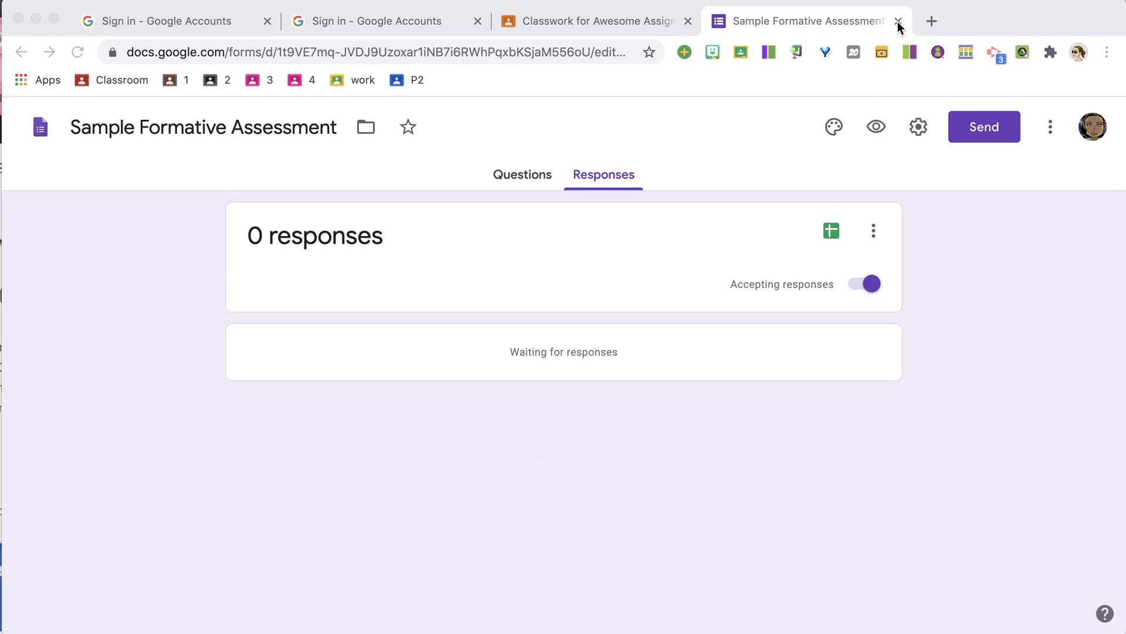
click(897, 21)
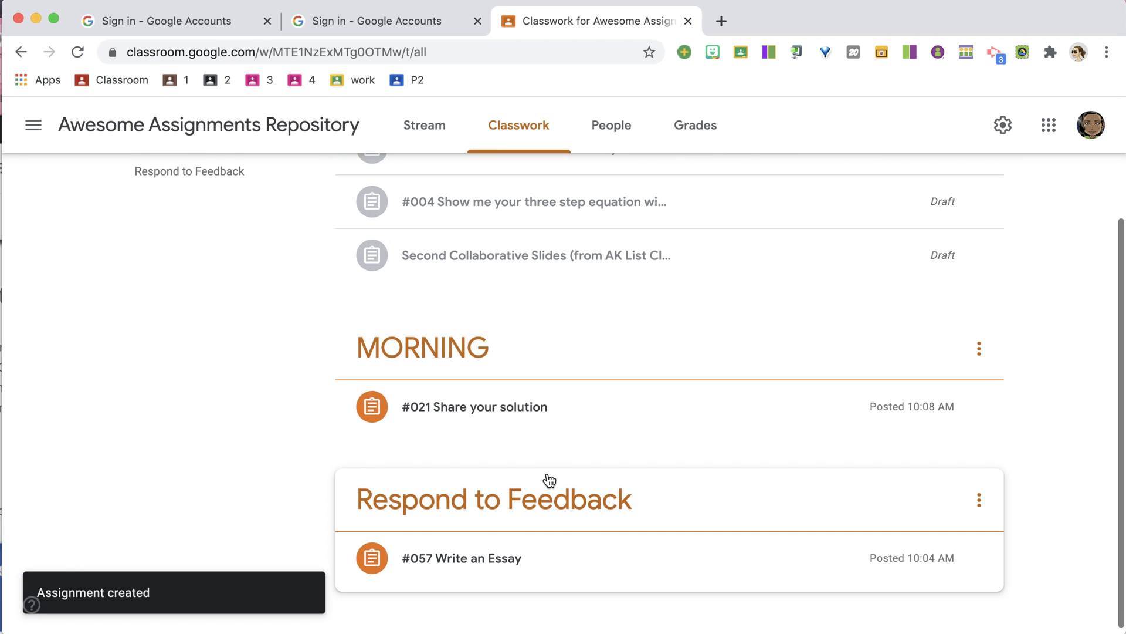
Scroll to the top of Classwork to see the posted #016 Fill out this form assignment
scroll(549, 479, up, 3)
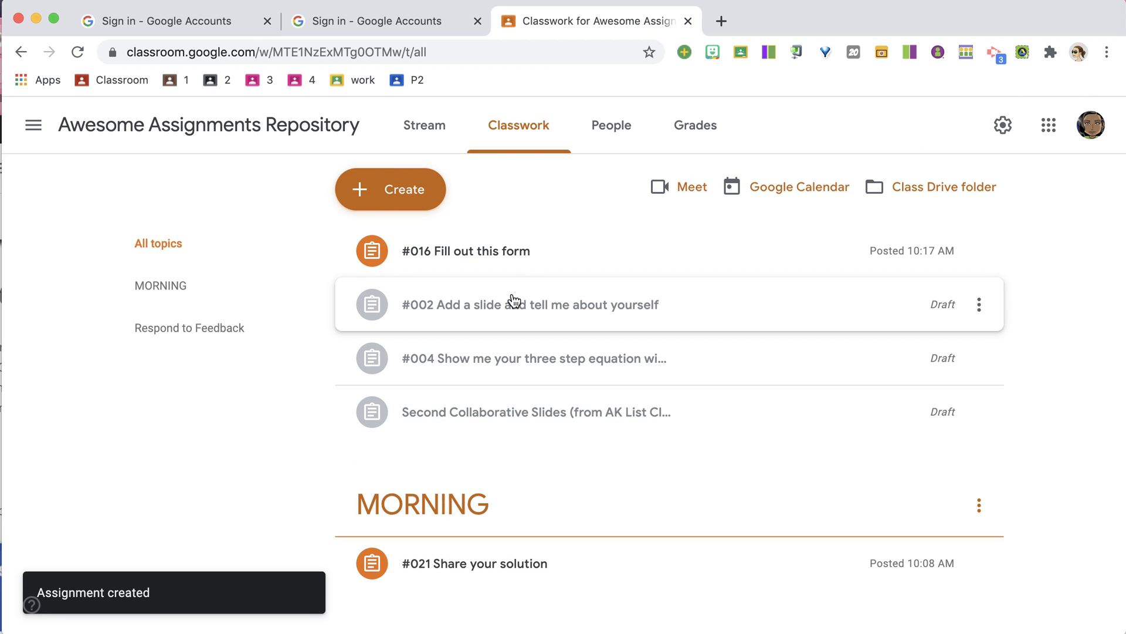